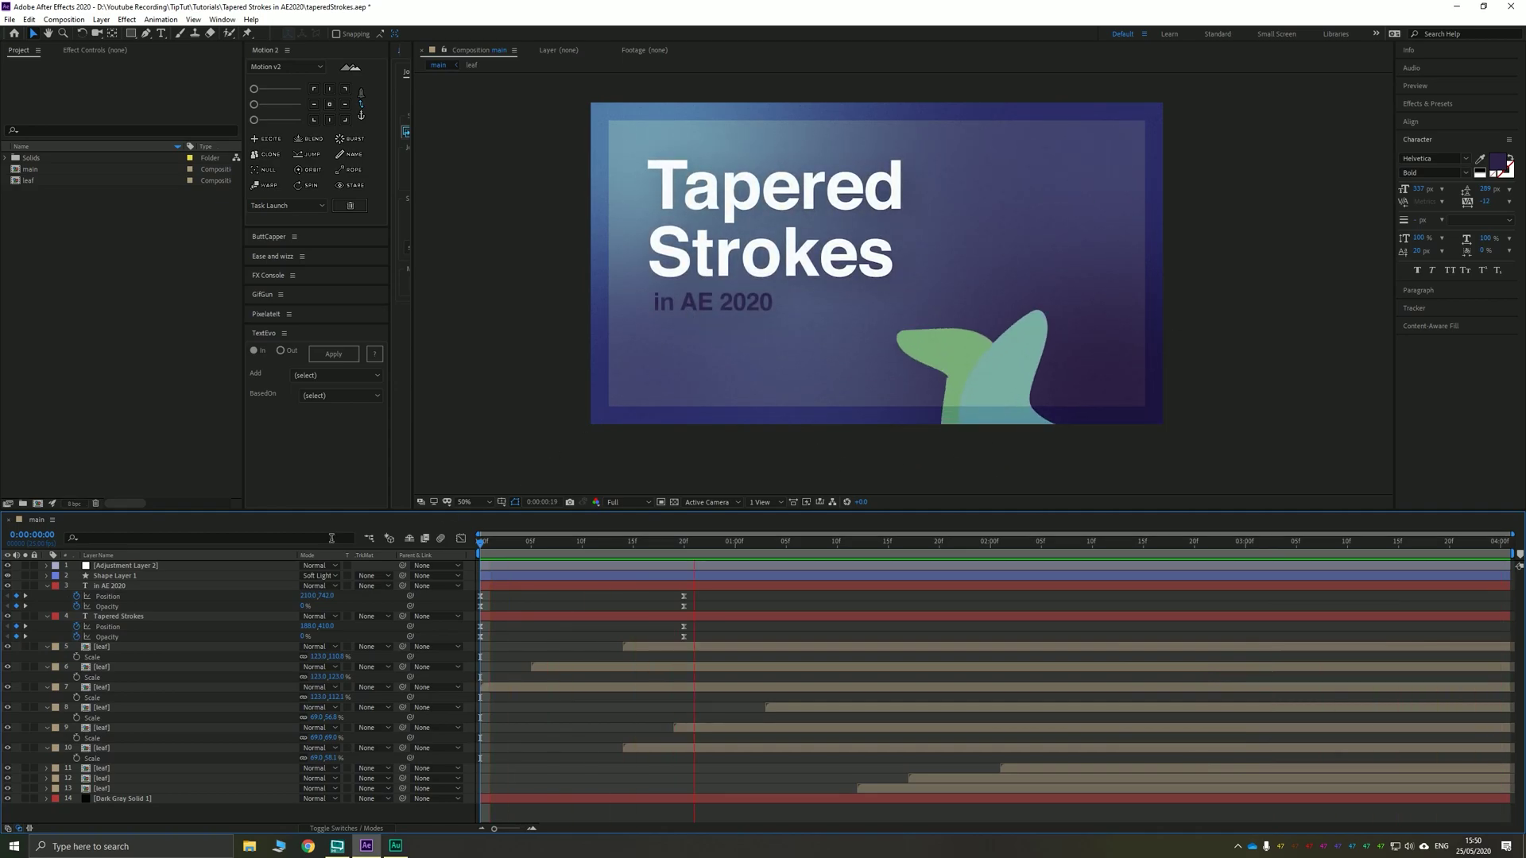
- Create Comp 1 with the default HDTV 1080 (1920×1080) settings and open it
{"action": "right_click", "coordinate": [92, 251]}
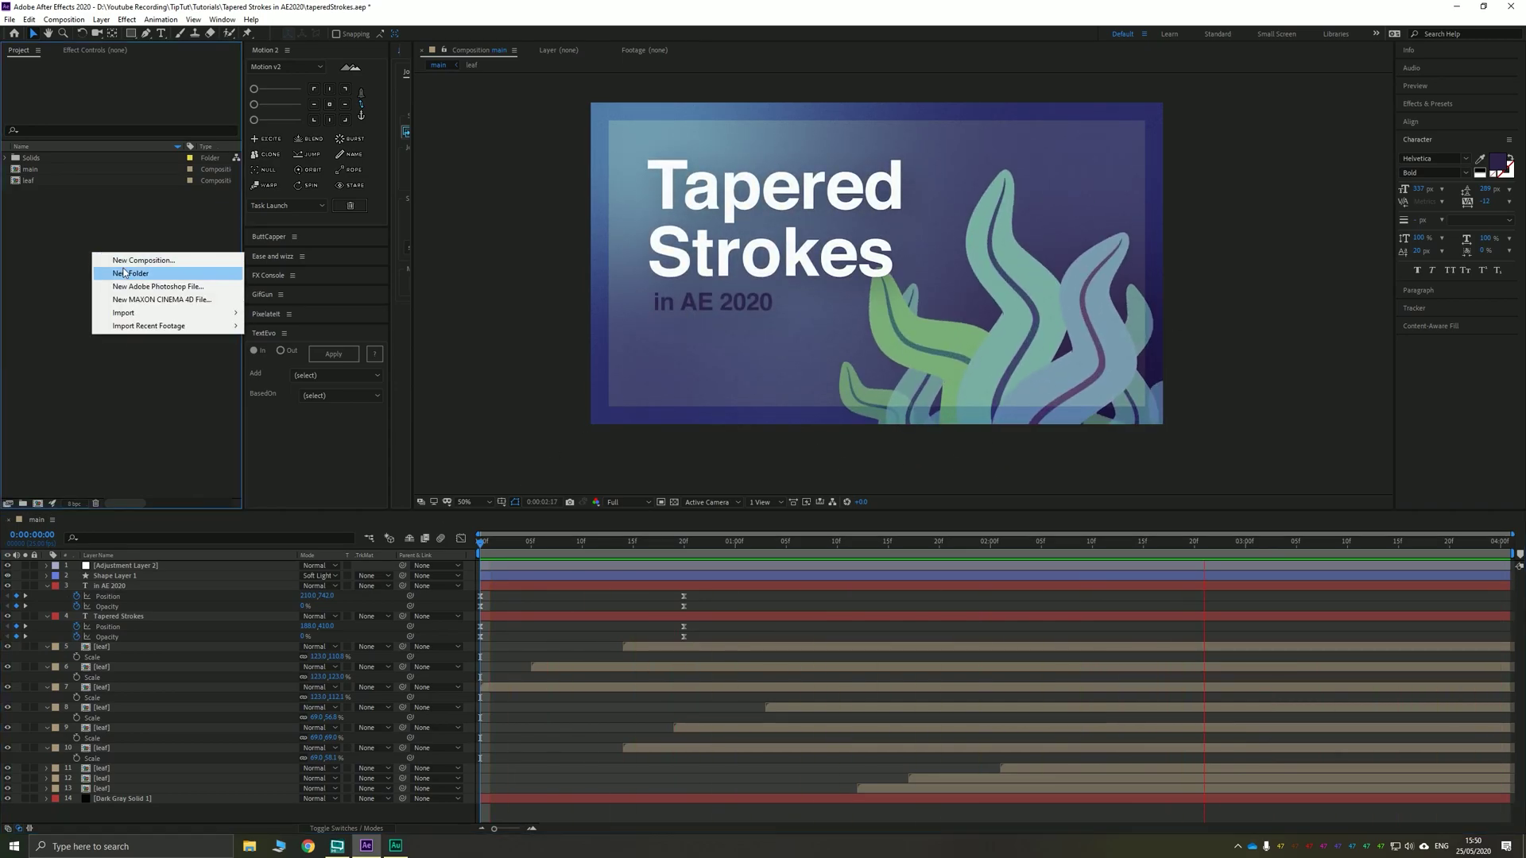
{"action": "left_click", "coordinate": [124, 261]}
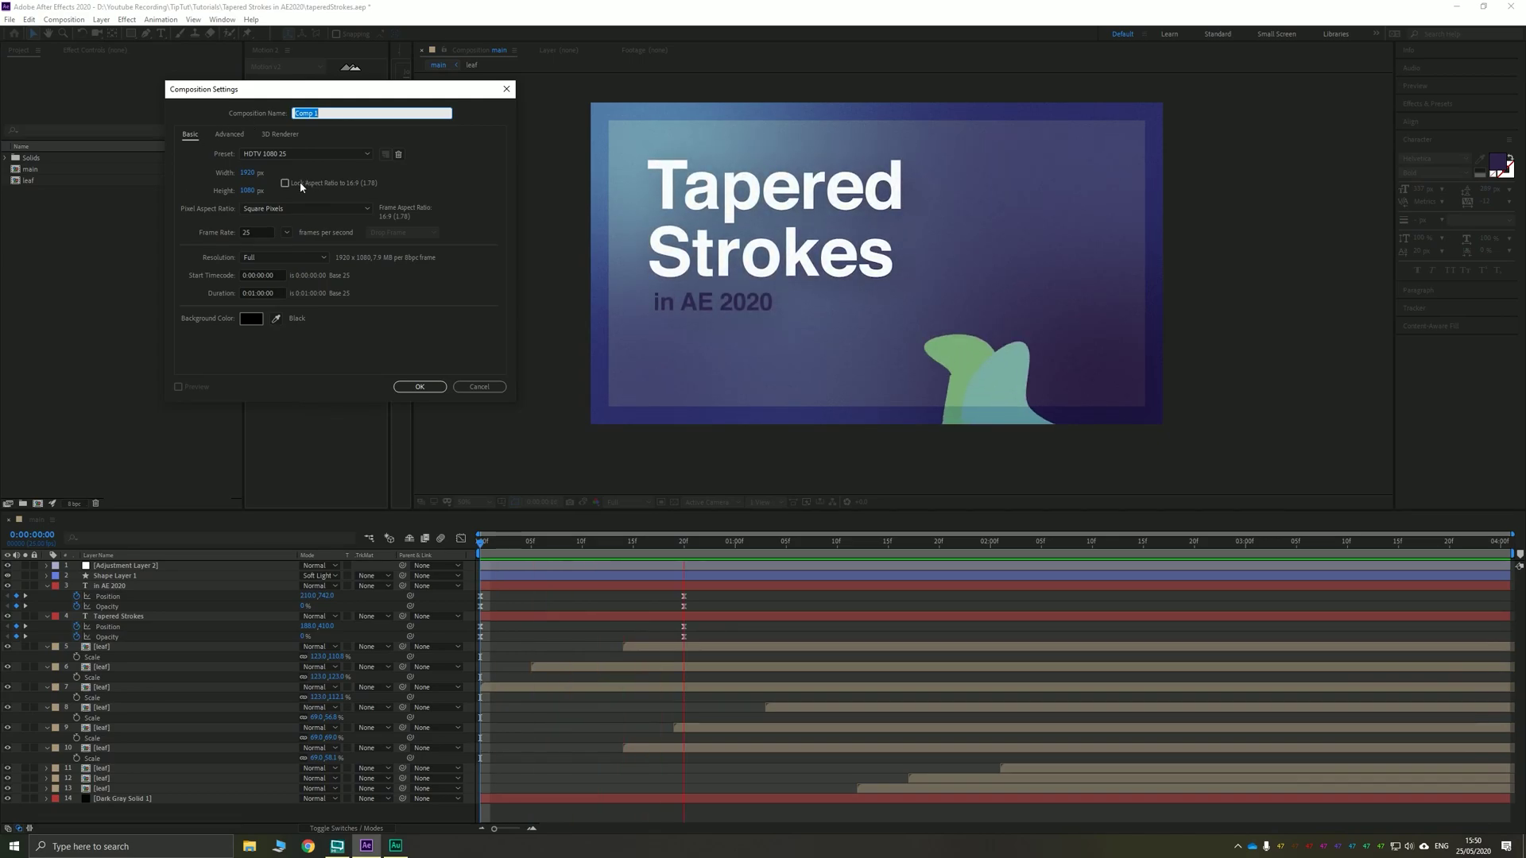
{"action": "left_click", "coordinate": [419, 388]}
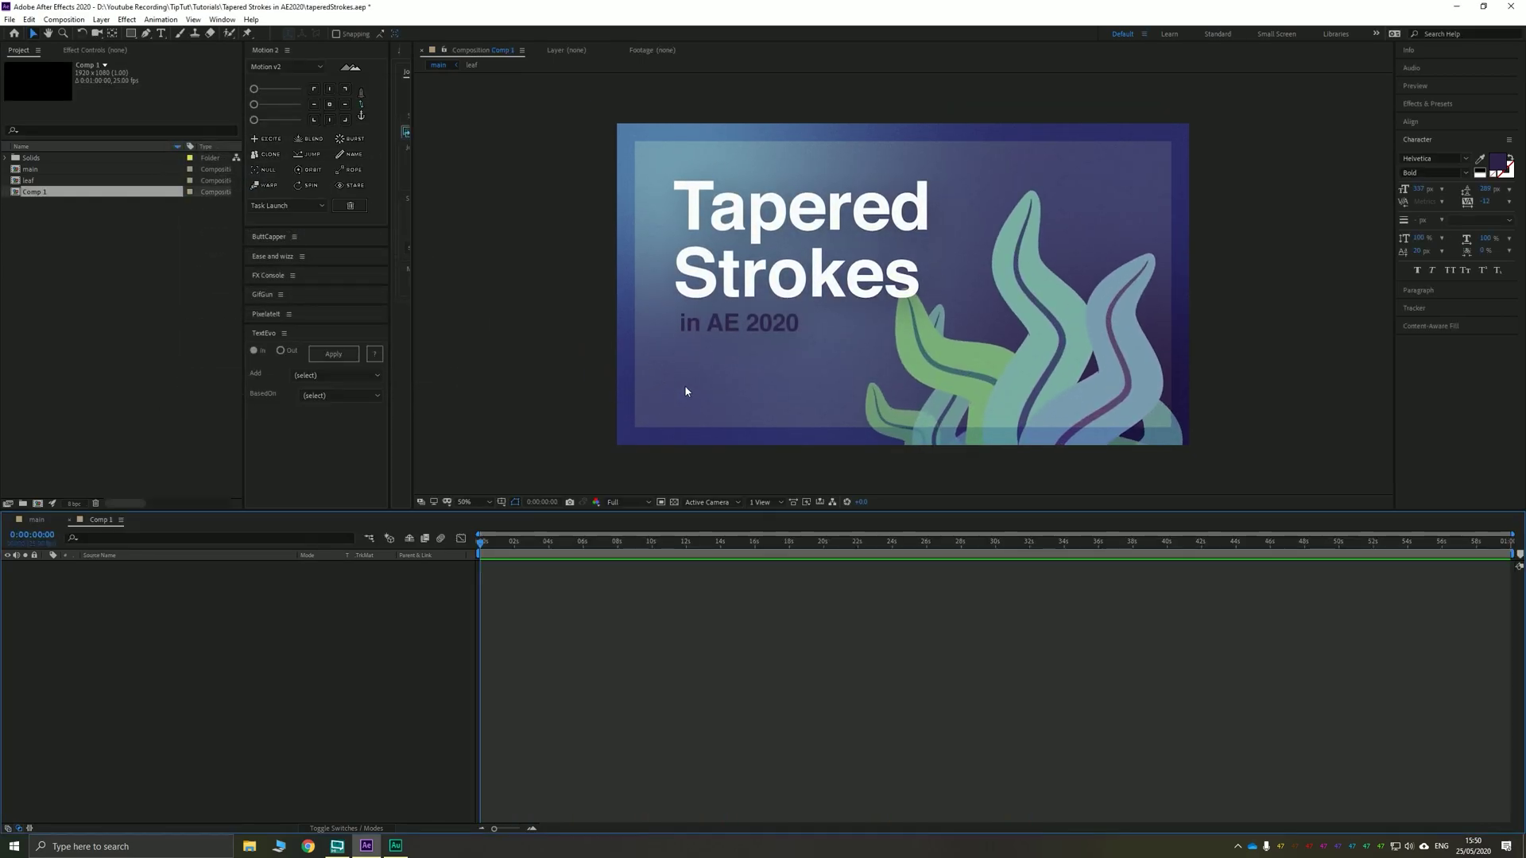
{"action": "left_click", "coordinate": [718, 655]}
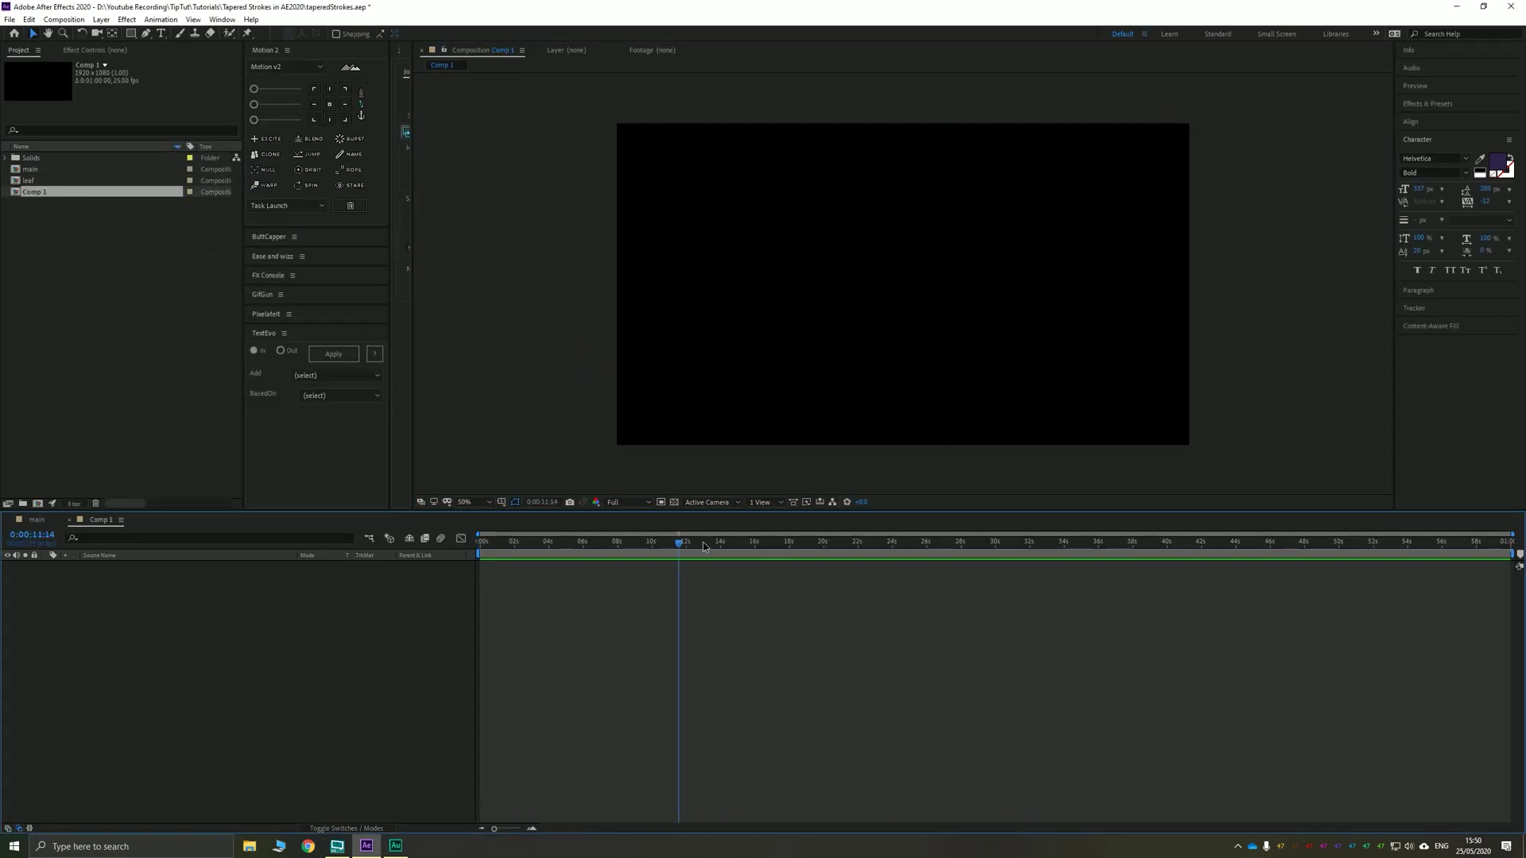
{"action": "left_click", "coordinate": [511, 304]}
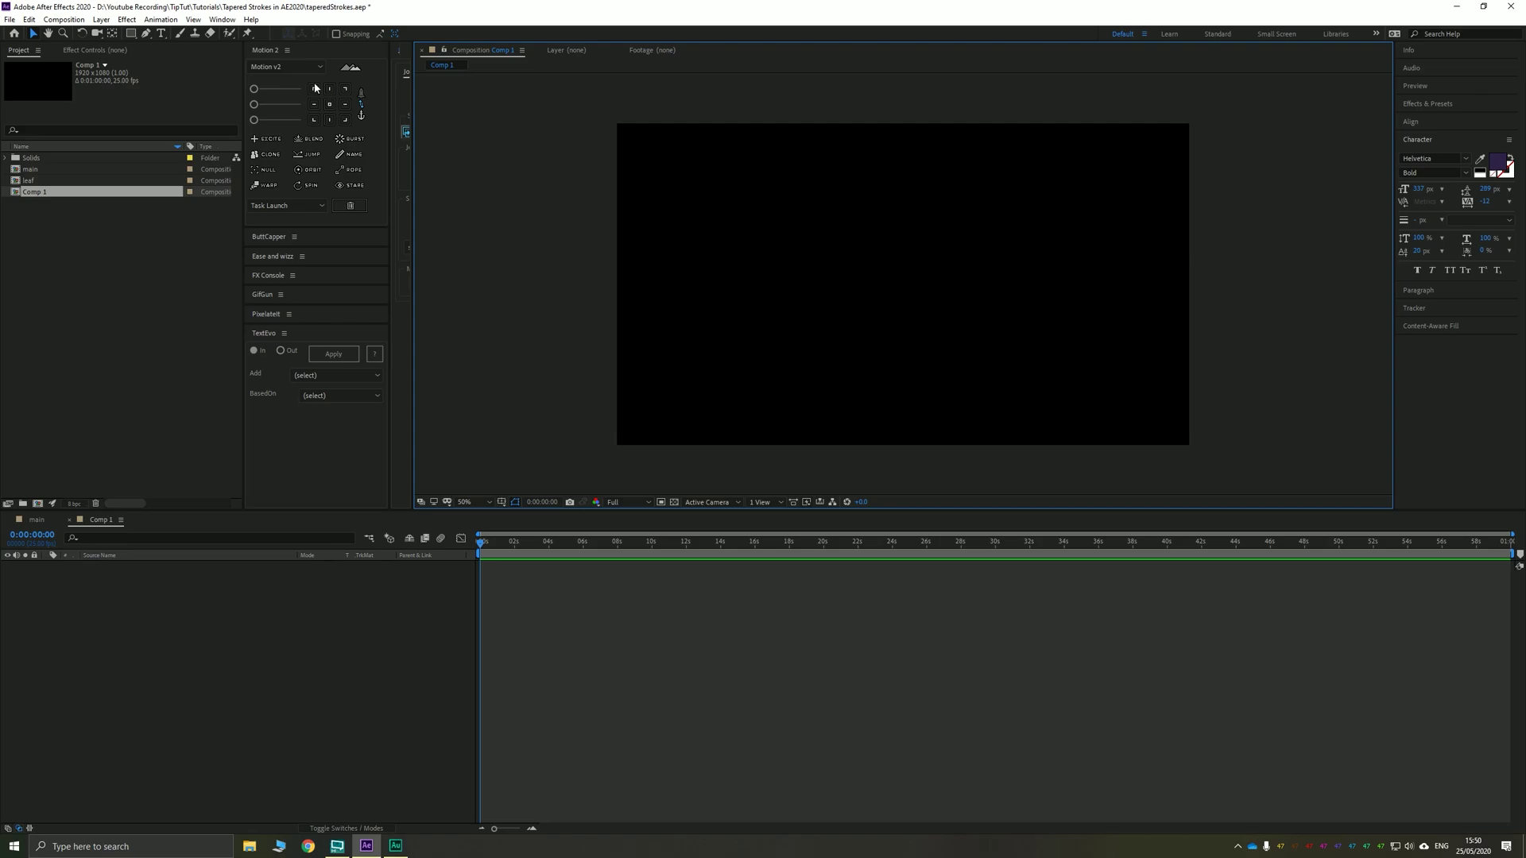
- Copy the Dark Gray Solid 1 gradient background from the main comp and paste it into Comp 1
{"action": "left_click", "coordinate": [101, 19]}
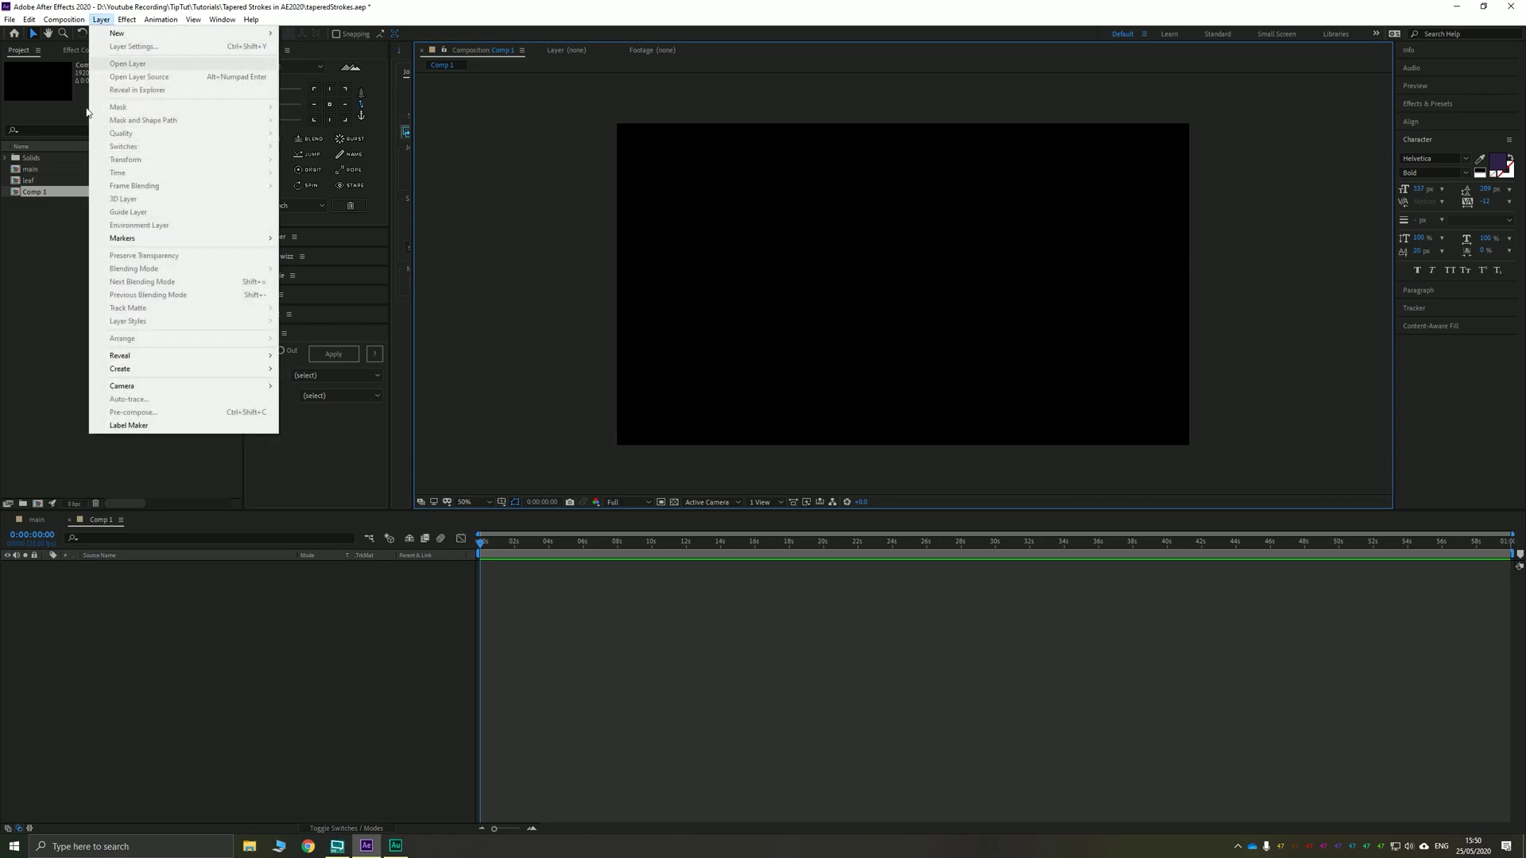
{"action": "left_click", "coordinate": [33, 280]}
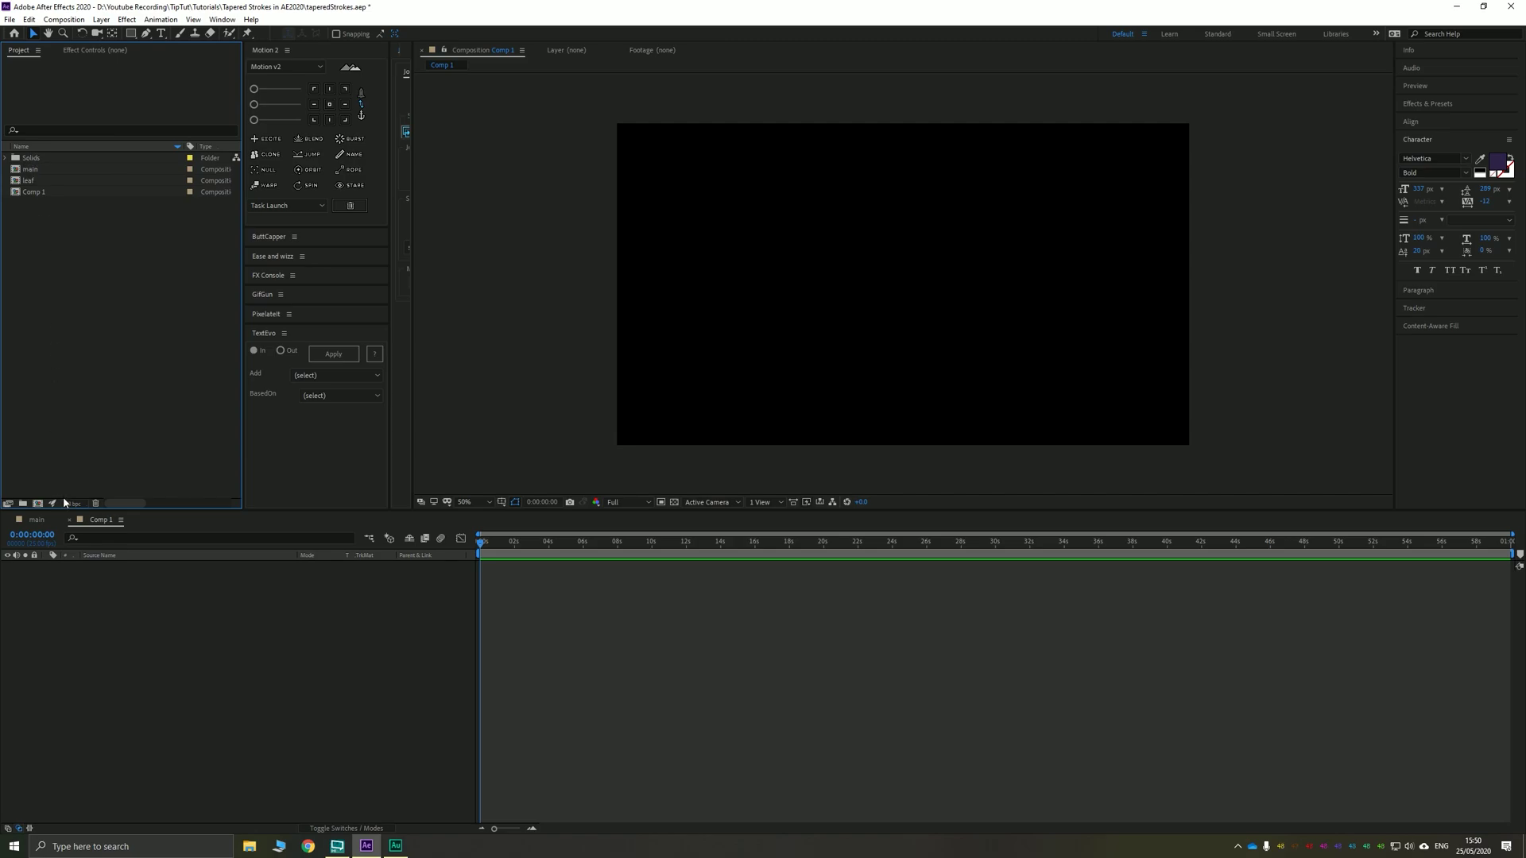
{"action": "left_click", "coordinate": [37, 519]}
{"action": "left_click", "coordinate": [108, 799]}
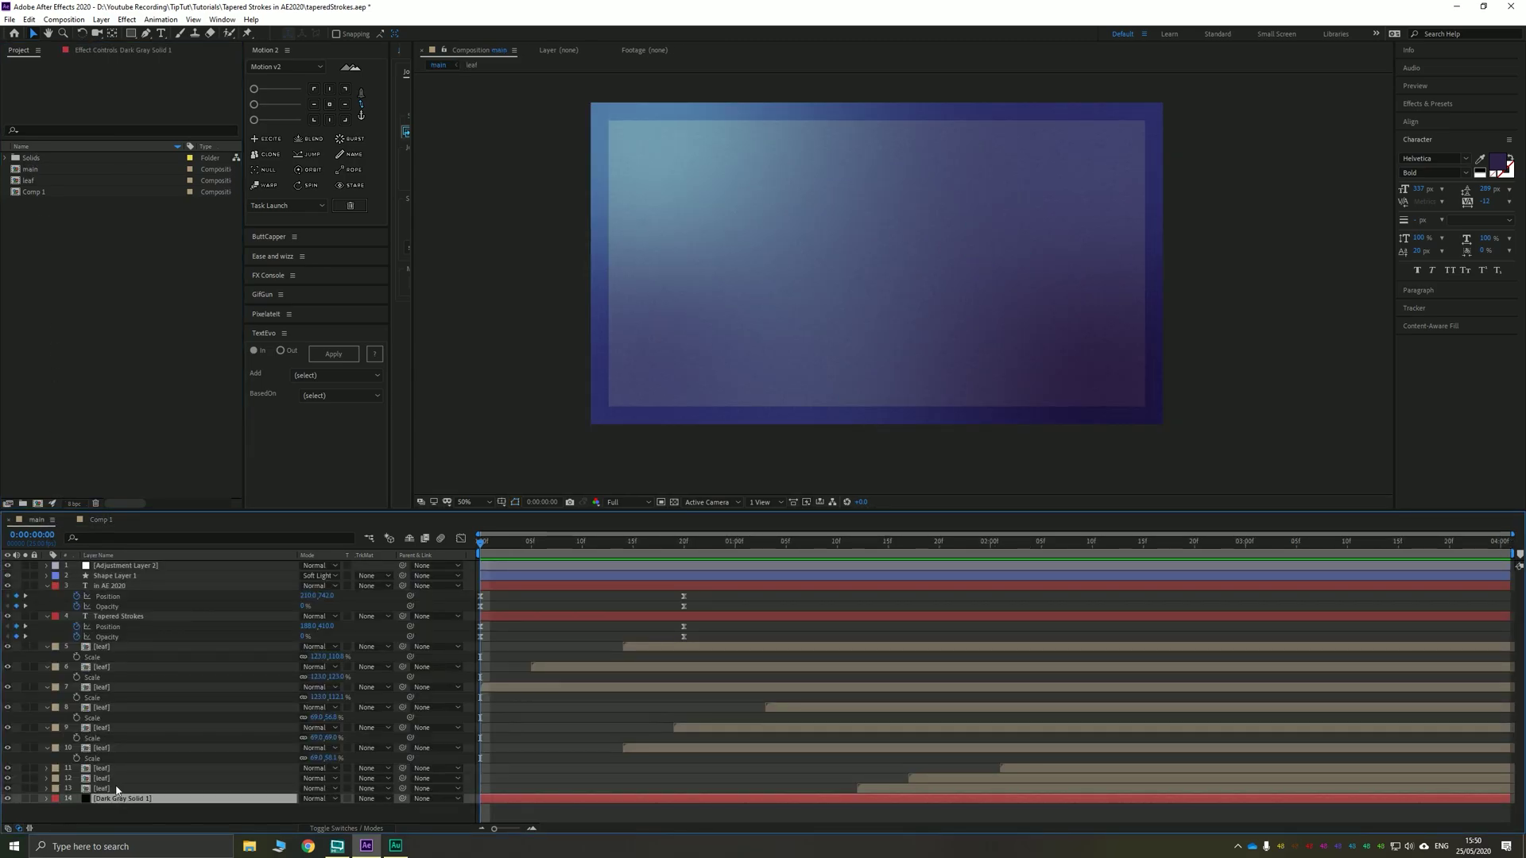
{"action": "left_click", "coordinate": [101, 520]}
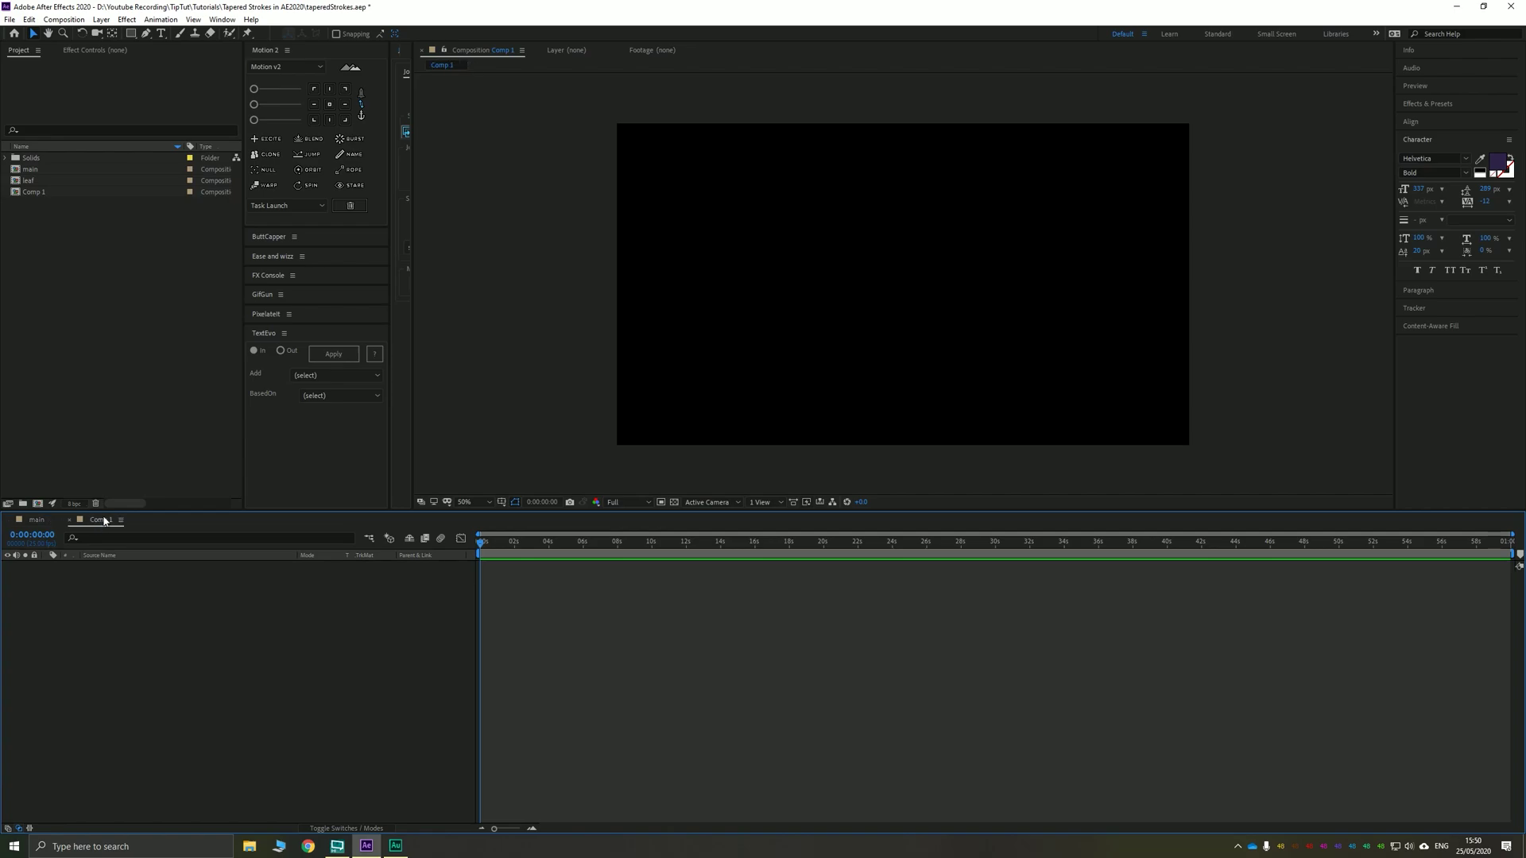
{"action": "key", "text": "ctrl+v"}
{"action": "left_click", "coordinate": [822, 649]}
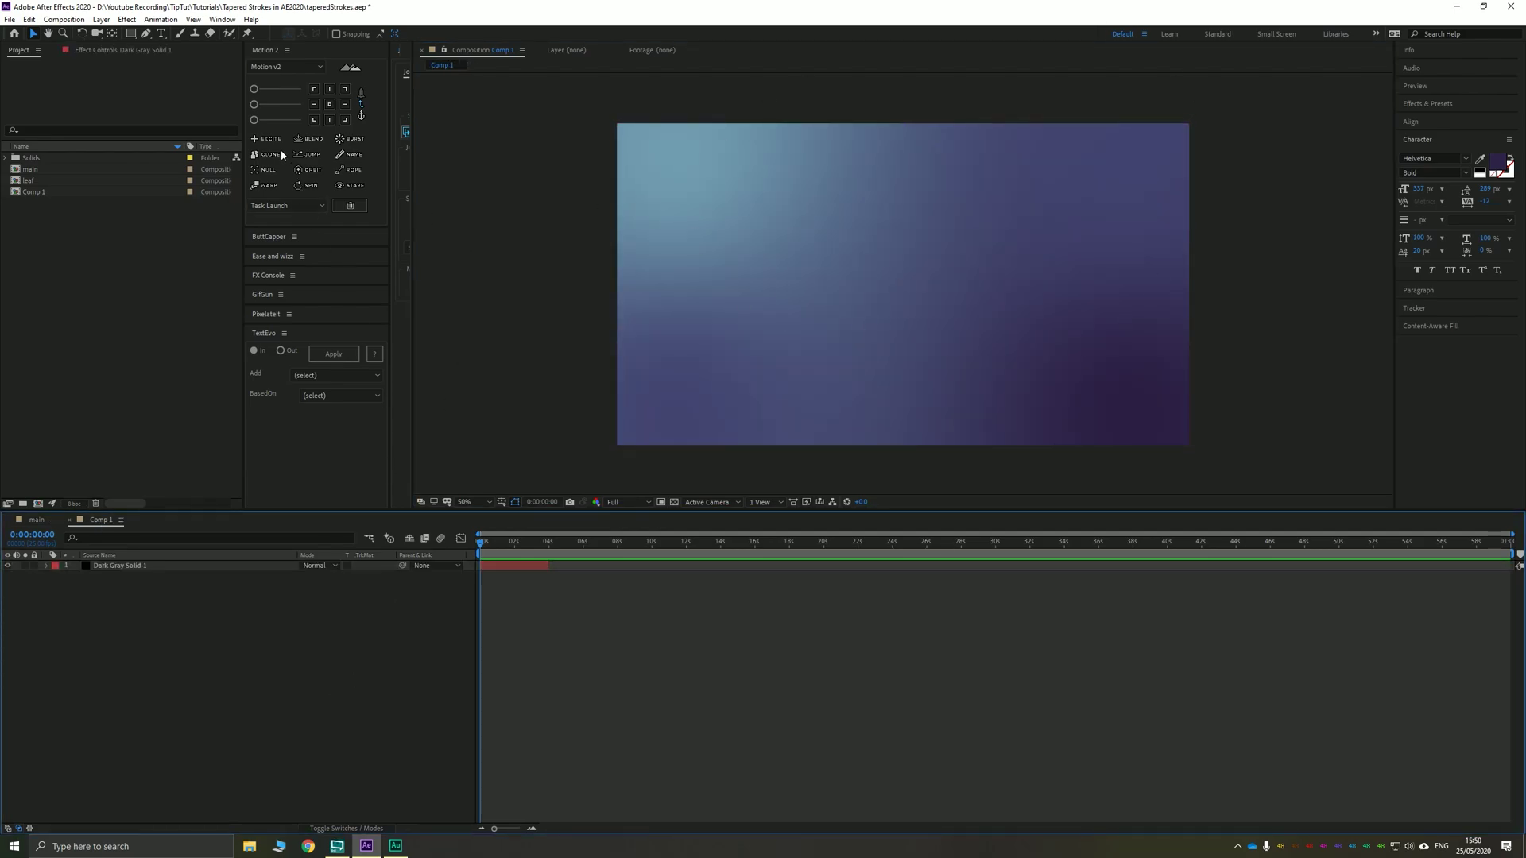
- End the work area at 4 seconds and trim Comp 1 to it
{"action": "left_click", "coordinate": [539, 565]}
{"action": "key", "text": "o"}
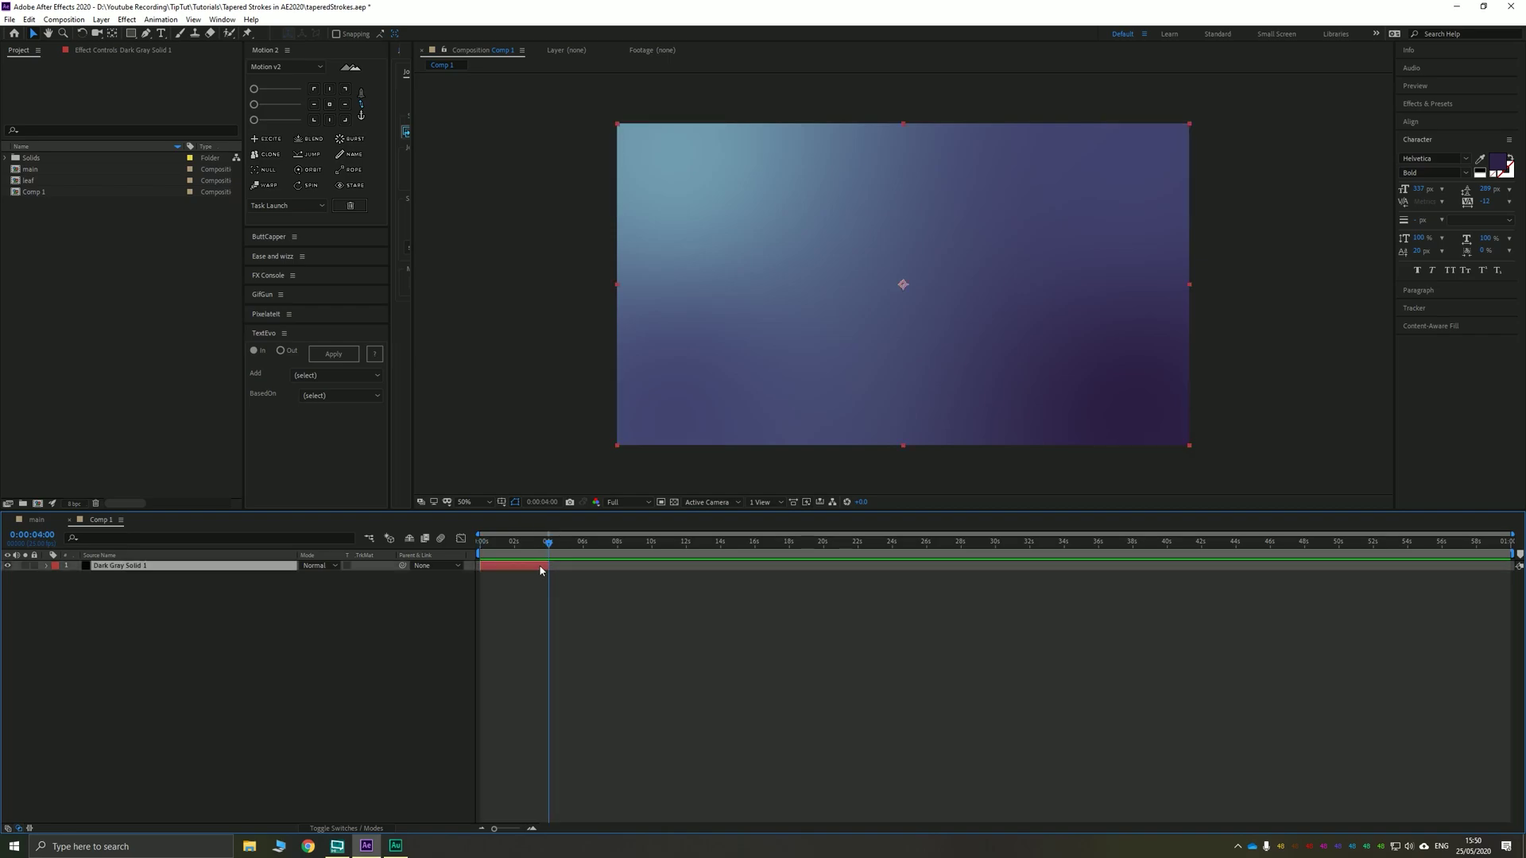
{"action": "key", "text": "n"}
{"action": "right_click", "coordinate": [513, 552]}
{"action": "left_click", "coordinate": [573, 586]}
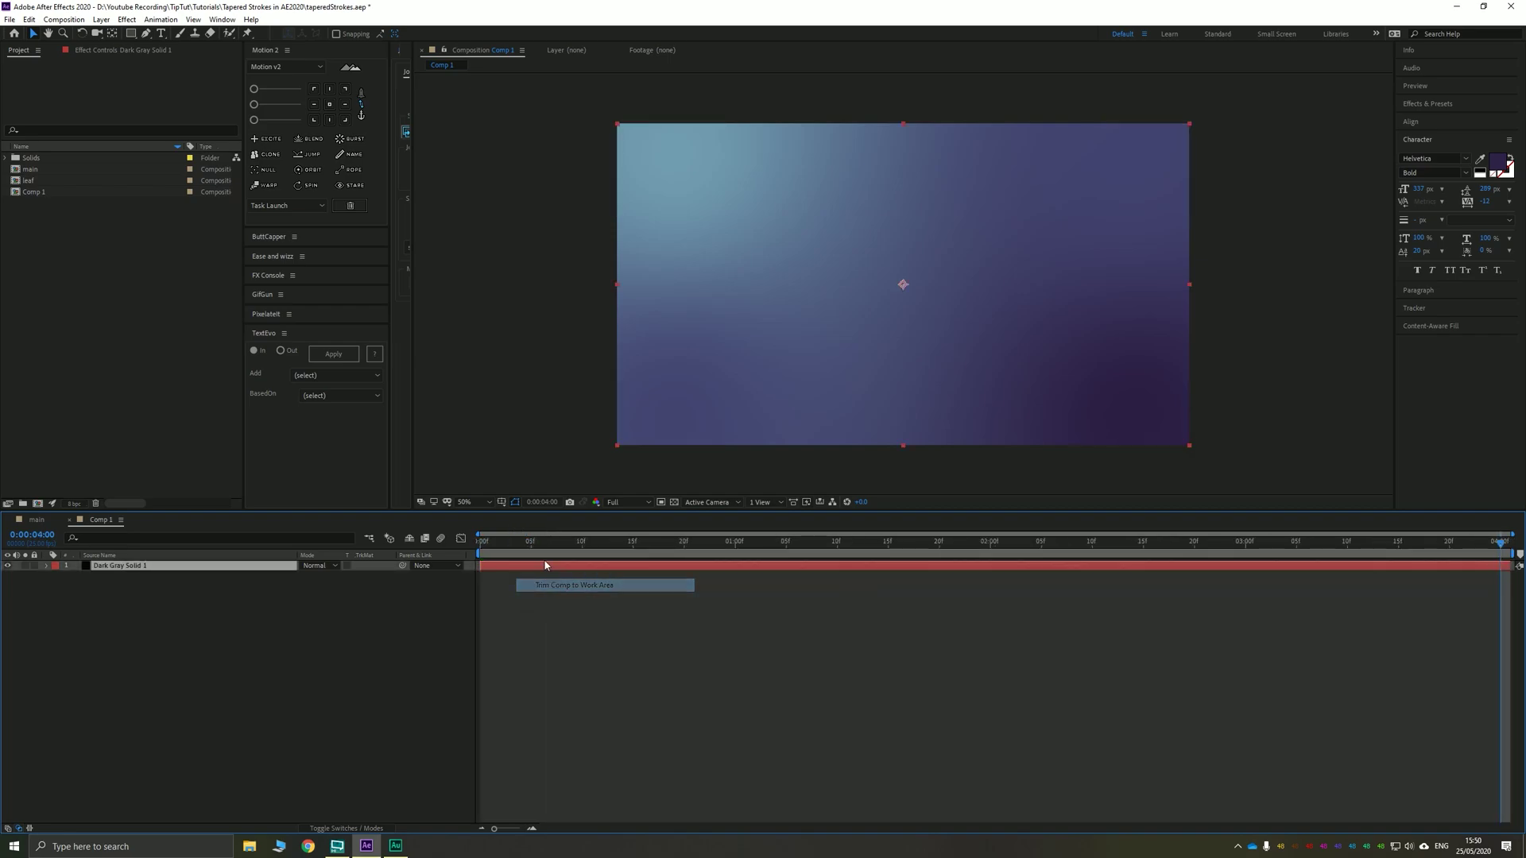
{"action": "left_click", "coordinate": [481, 538]}
{"action": "left_click", "coordinate": [512, 294]}
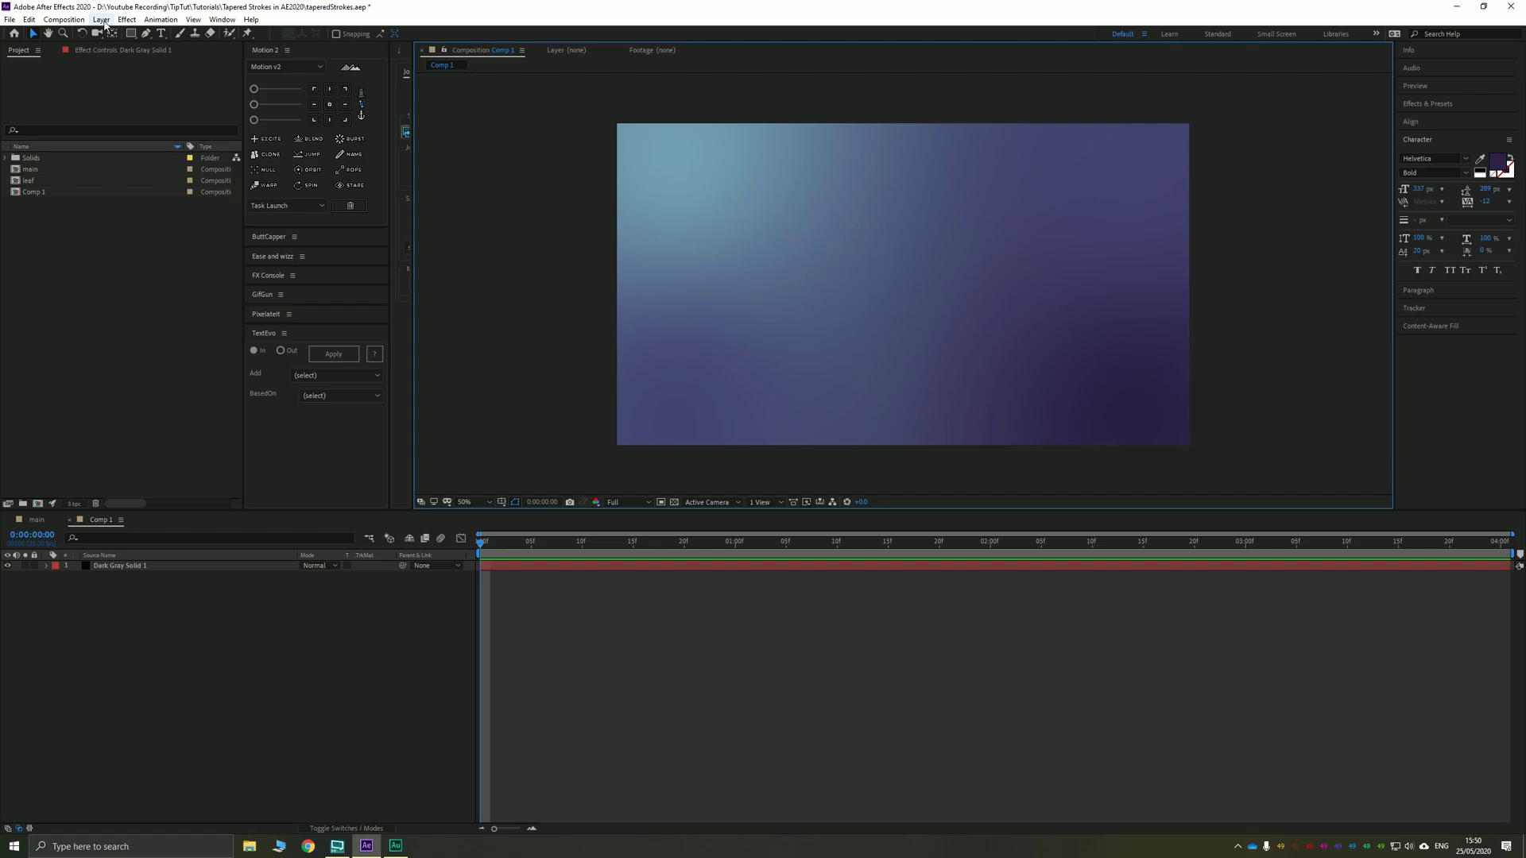
- Set the Pen stroke width to 40 and draw an S-curve path rising from below the frame
{"action": "left_click", "coordinate": [146, 34]}
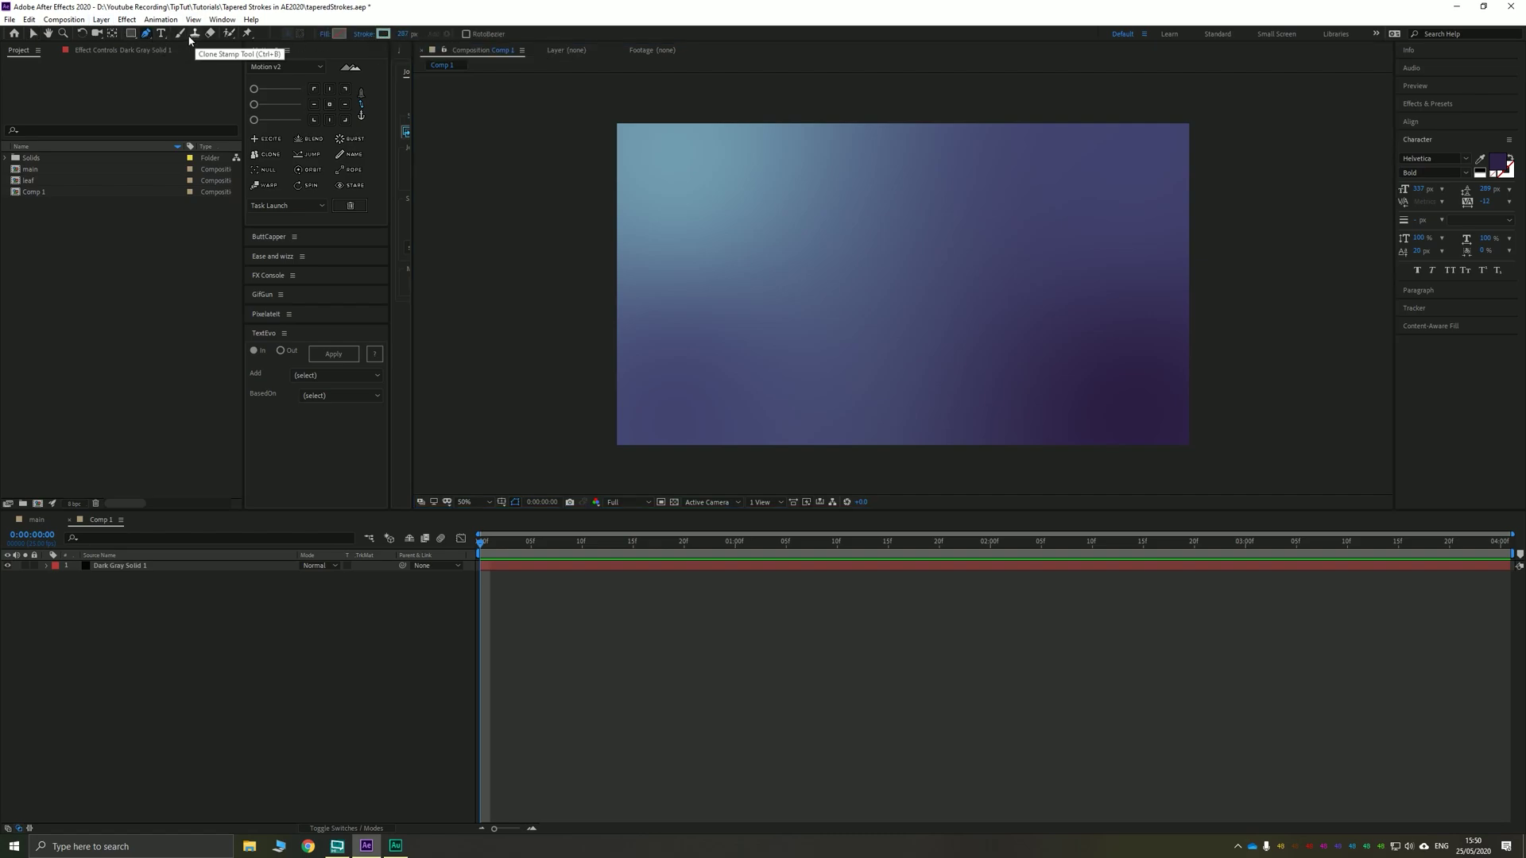
{"action": "left_click", "coordinate": [403, 33]}
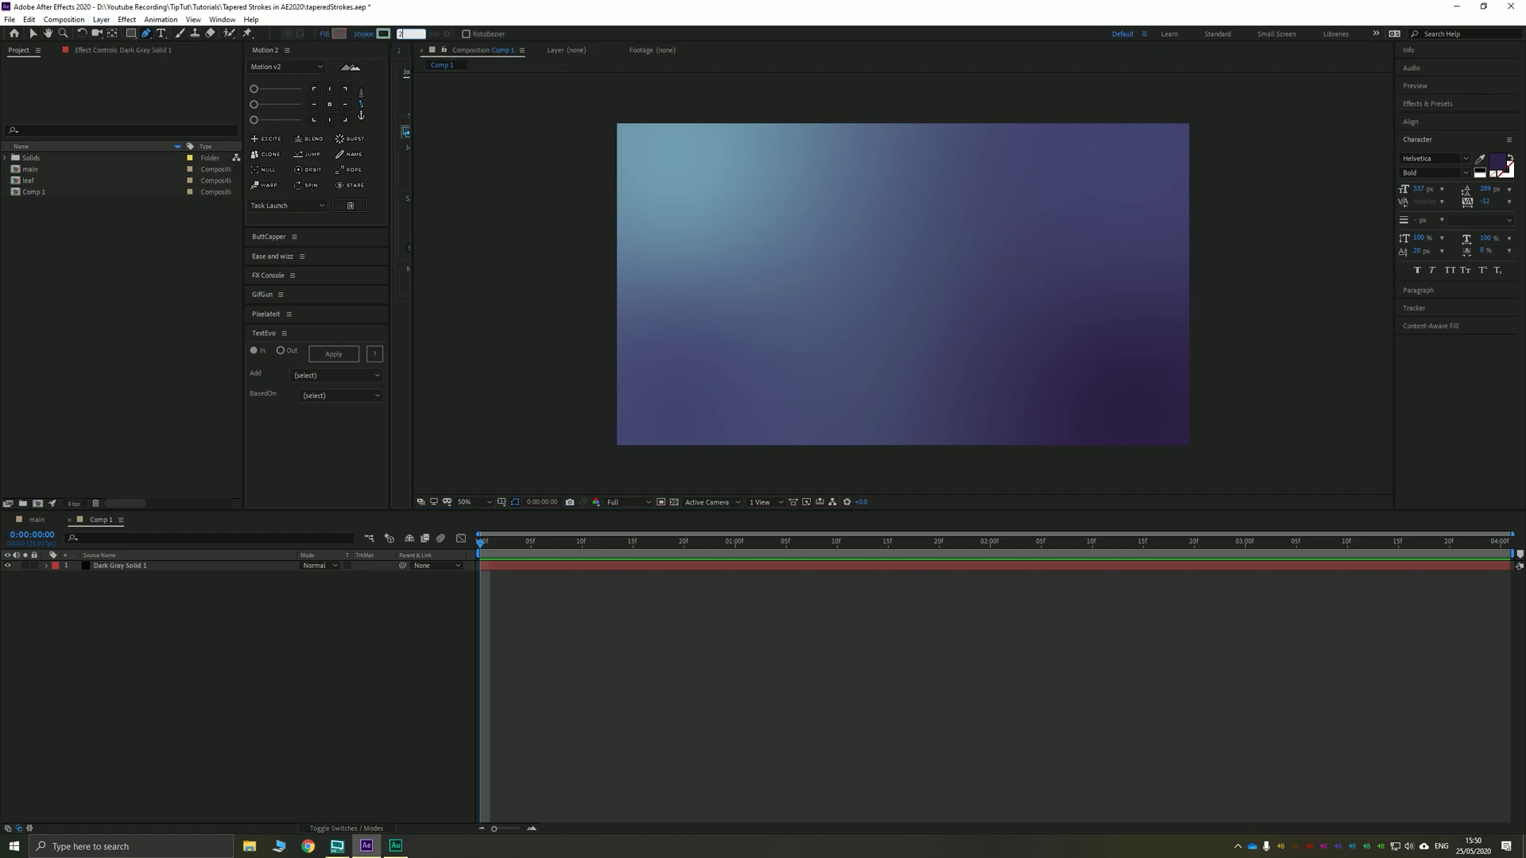
{"action": "type", "text": "40"}
{"action": "key", "text": "Return"}
{"action": "left_click", "coordinate": [889, 457]}
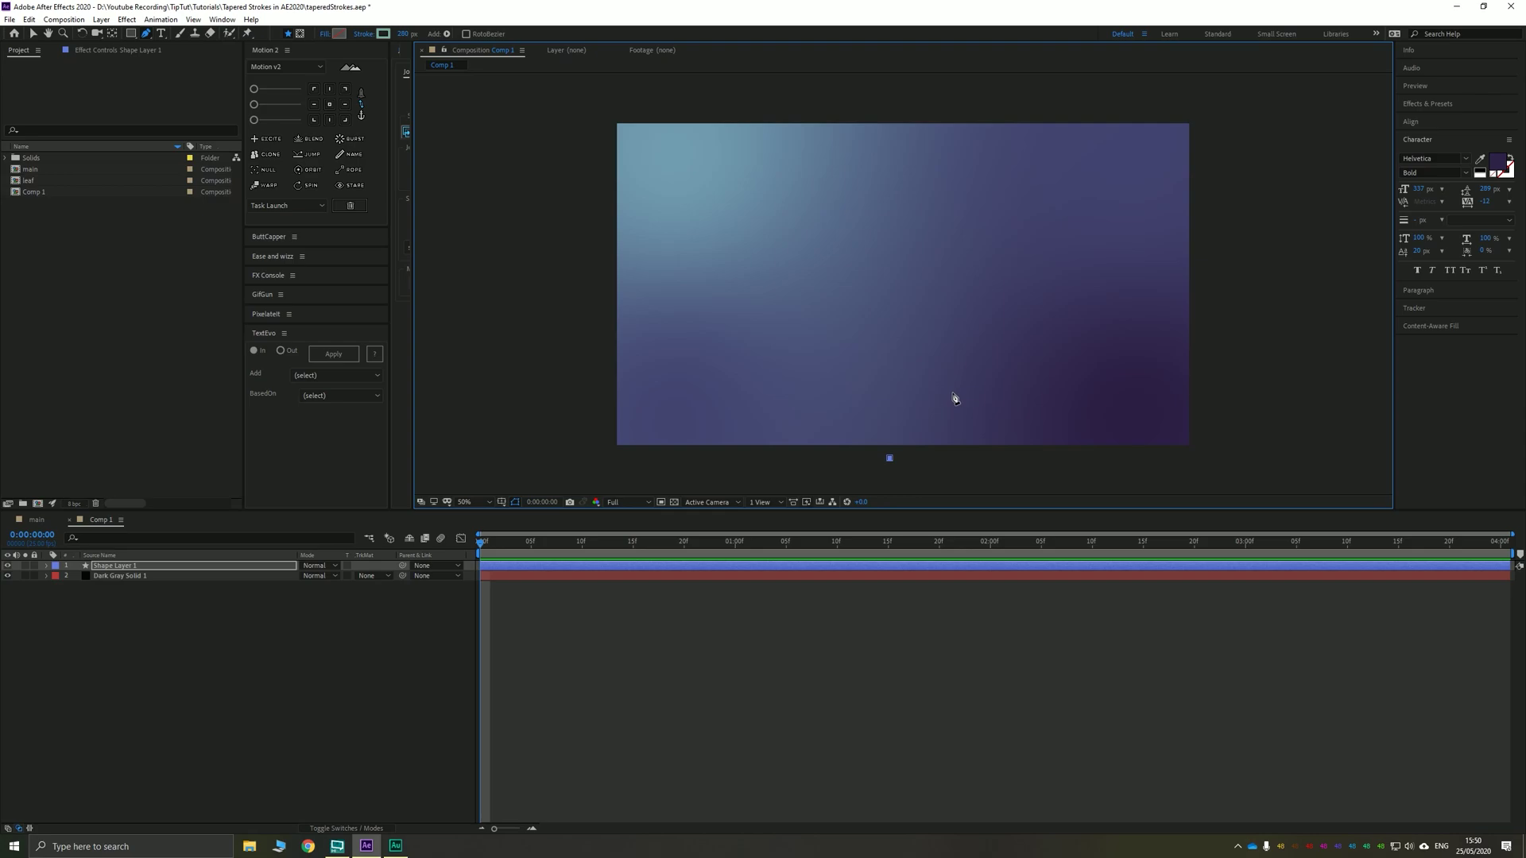
{"action": "left_click_drag", "start_coordinate": [944, 396], "coordinate": [885, 245]}
- Refine the S-curve by raising its top point and adjusting the middle and side vertices
{"action": "key", "text": "v"}
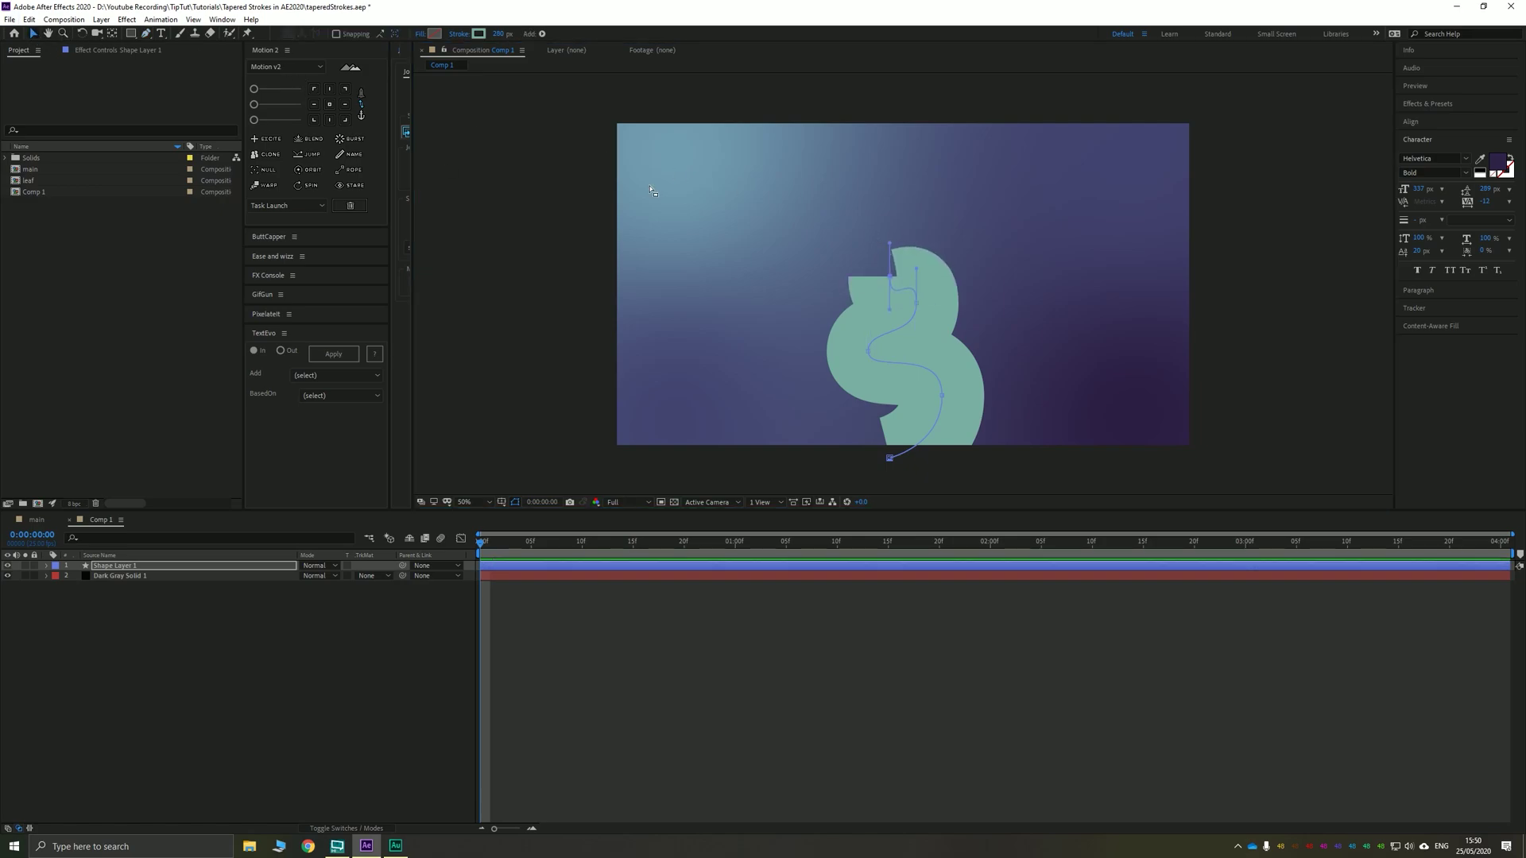
{"action": "left_click_drag", "start_coordinate": [890, 274], "coordinate": [890, 228]}
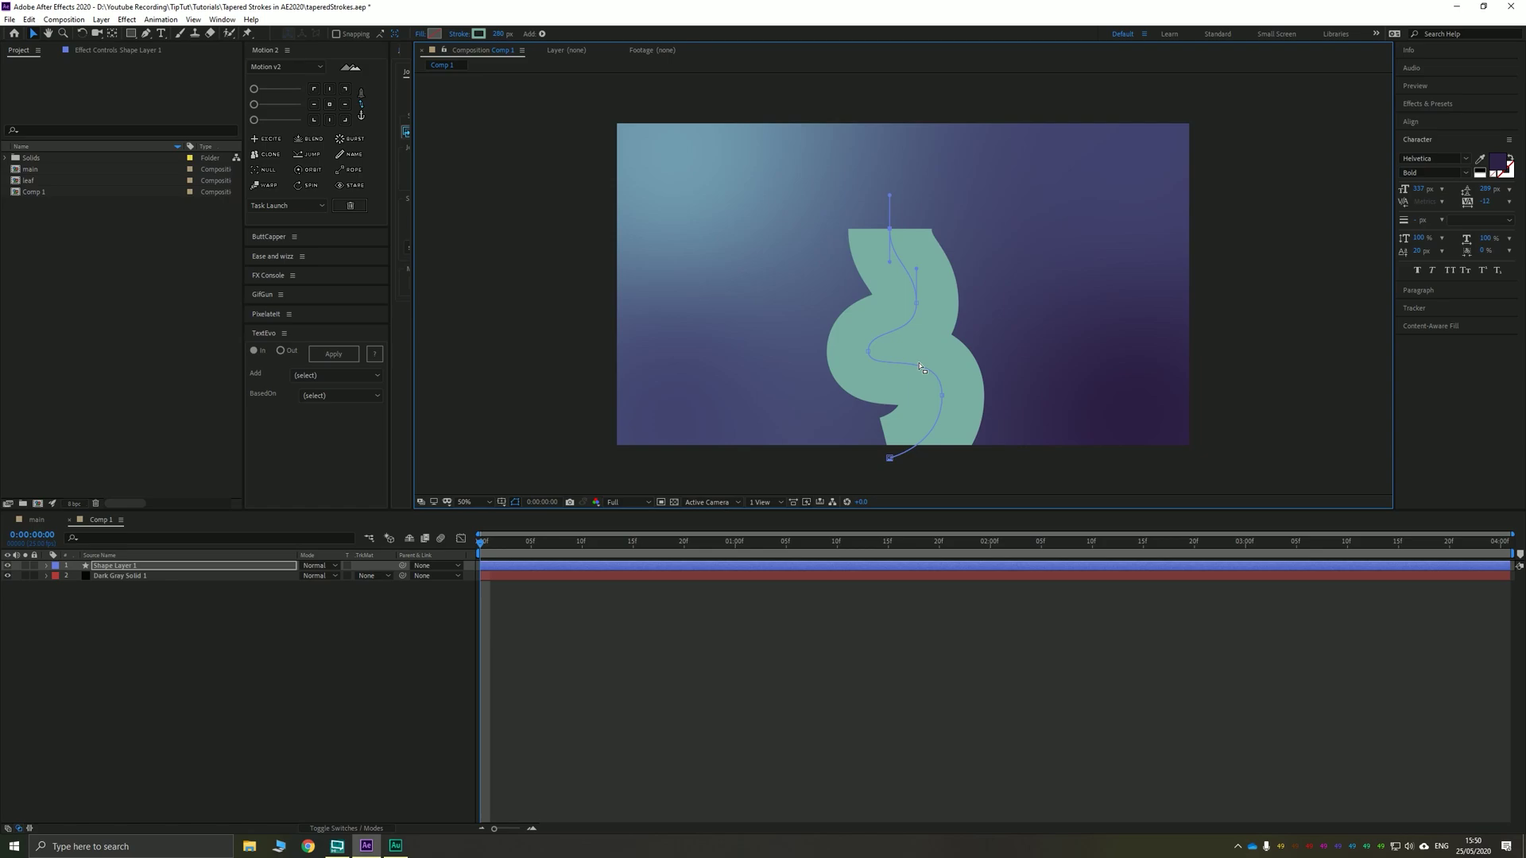
{"action": "left_click_drag", "start_coordinate": [868, 351], "coordinate": [868, 364]}
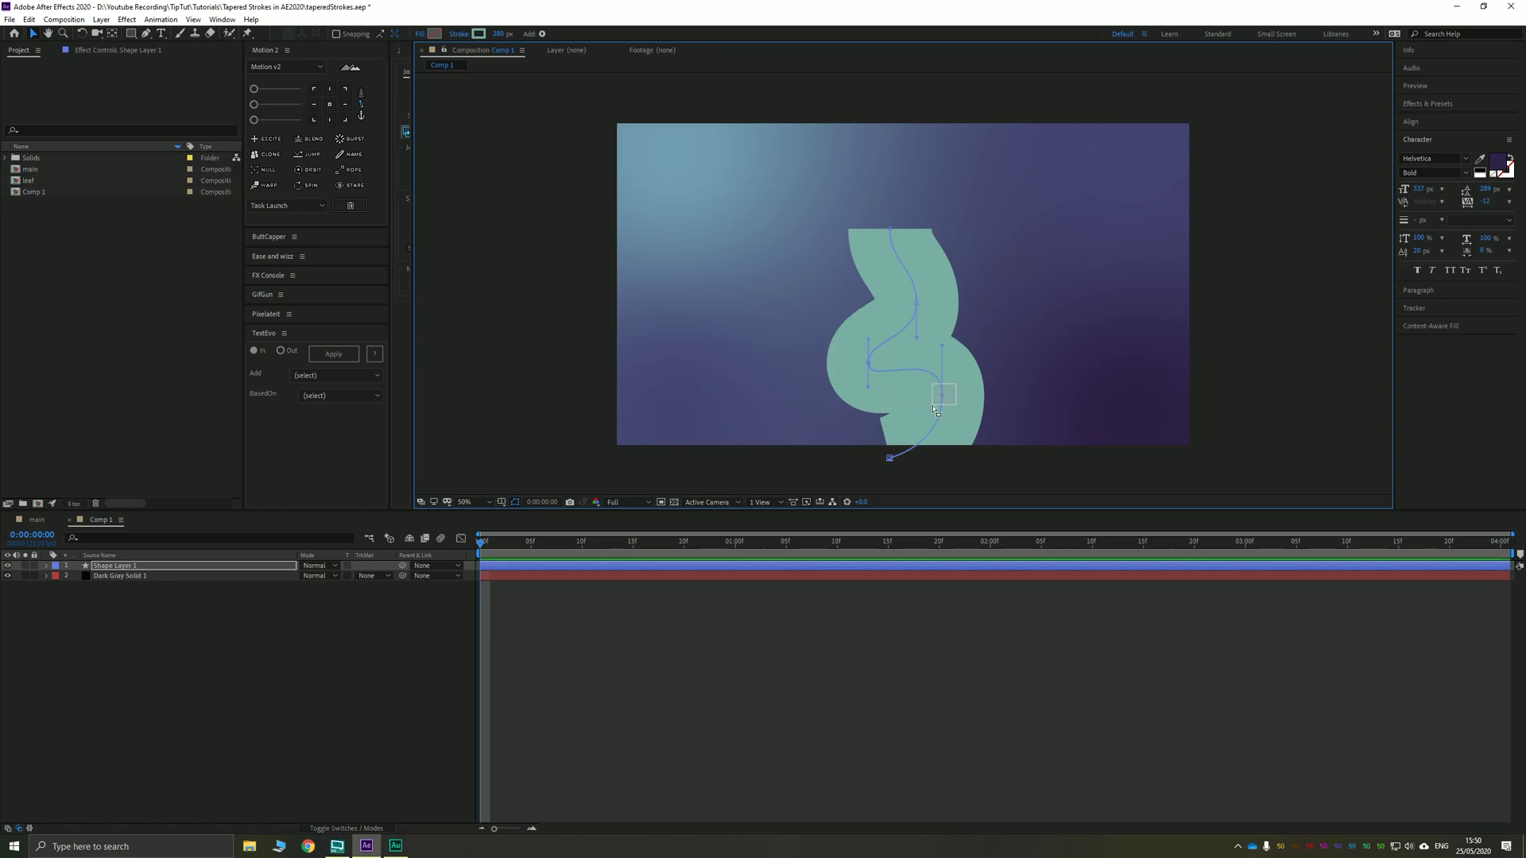
{"action": "left_click_drag", "start_coordinate": [943, 396], "coordinate": [875, 485]}
{"action": "key", "text": "ctrl+z"}
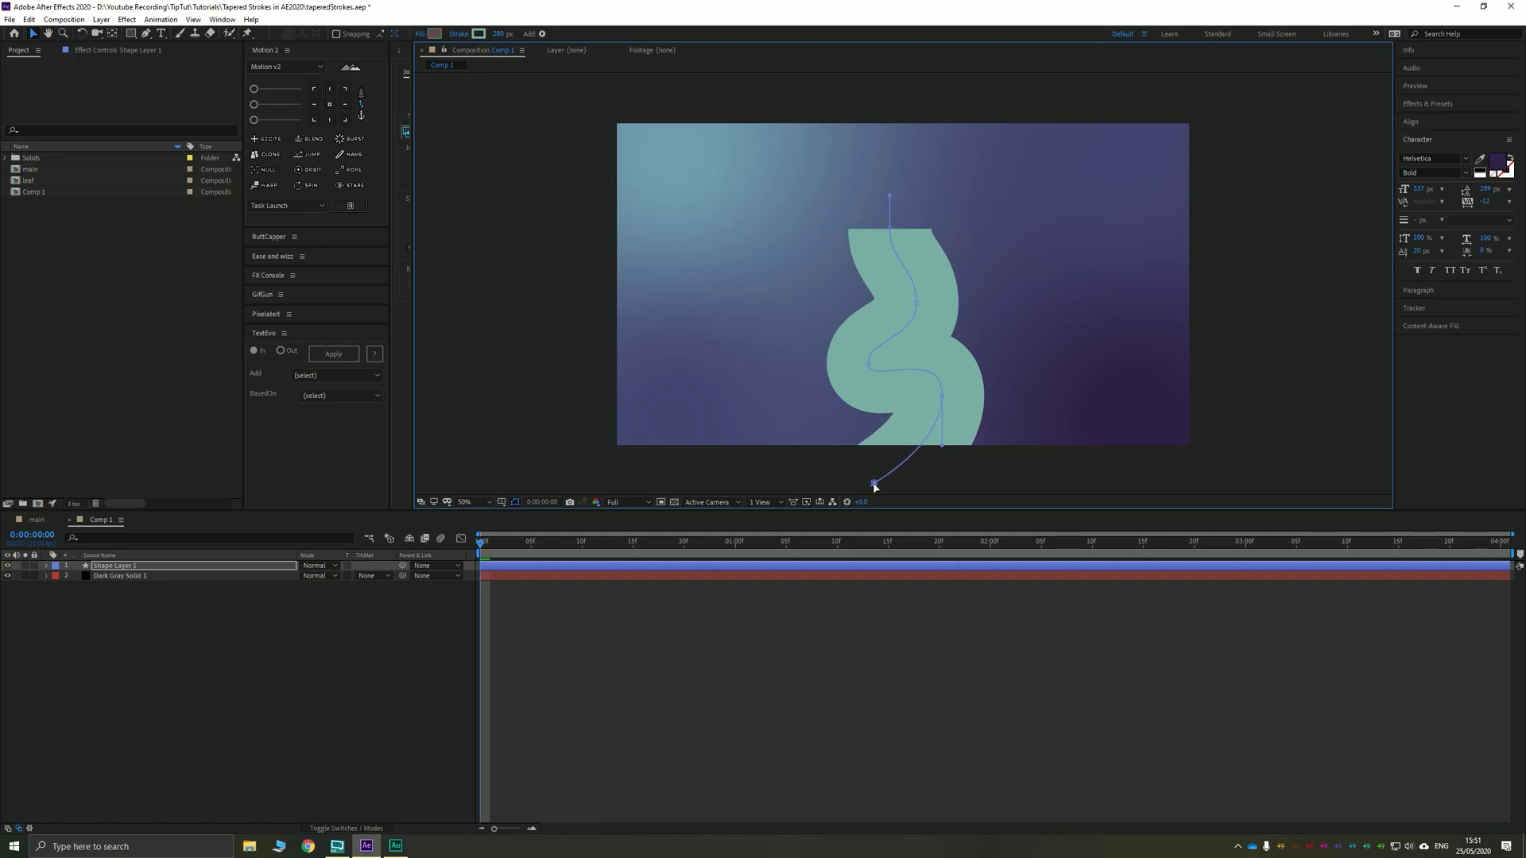
{"action": "left_click_drag", "start_coordinate": [891, 232], "coordinate": [890, 216]}
{"action": "left_click", "coordinate": [916, 305]}
{"action": "left_click_drag", "start_coordinate": [916, 305], "coordinate": [915, 296]}
{"action": "left_click", "coordinate": [938, 401]}
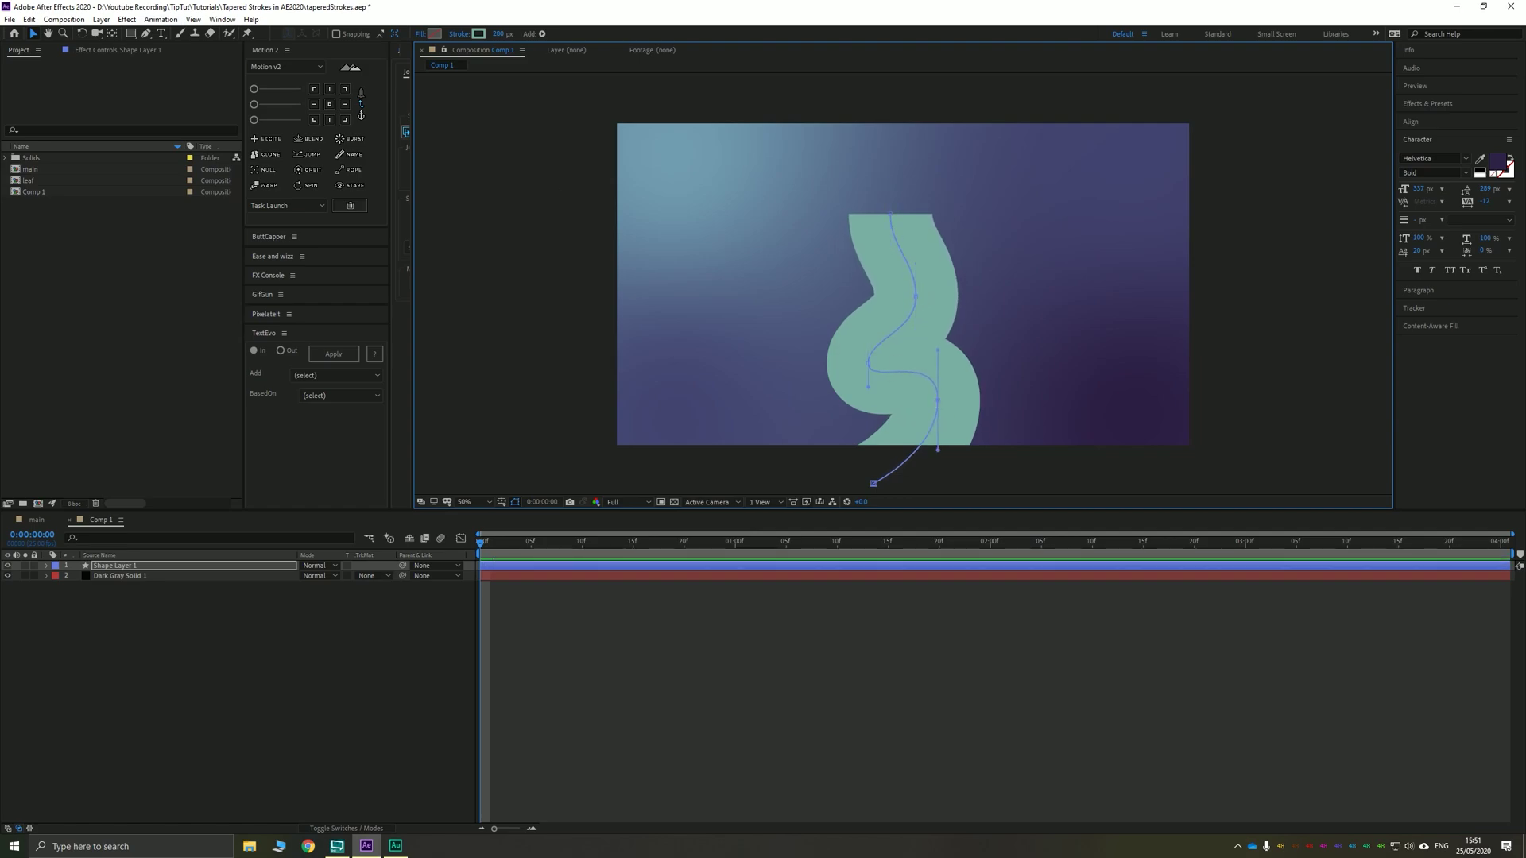
- Rename Shape Layer 1 to 'sewaeed'
{"action": "left_click", "coordinate": [863, 372]}
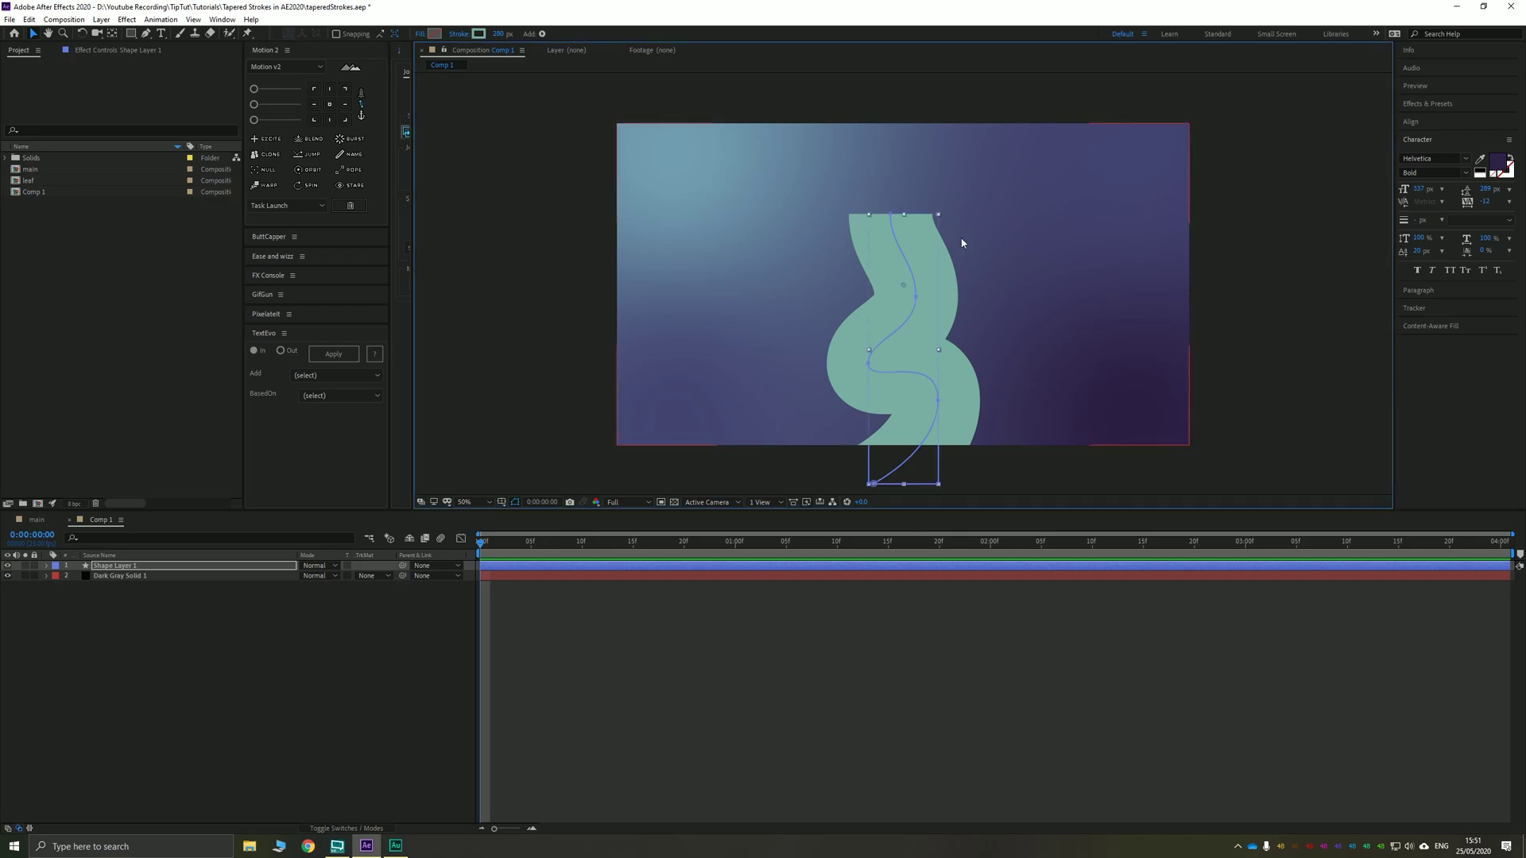
{"action": "key", "text": "F2"}
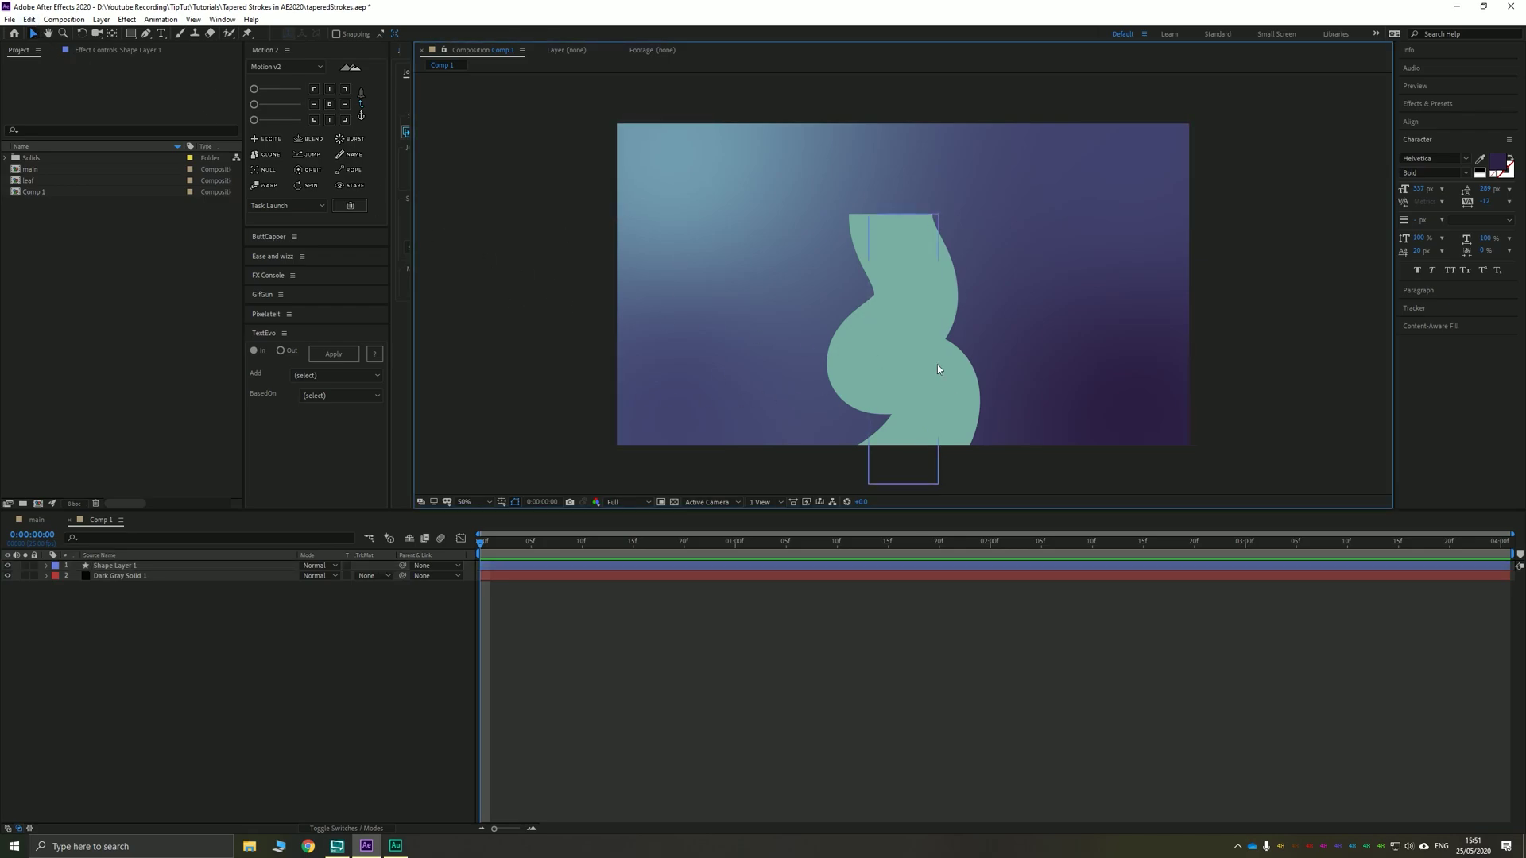
{"action": "left_click", "coordinate": [907, 357]}
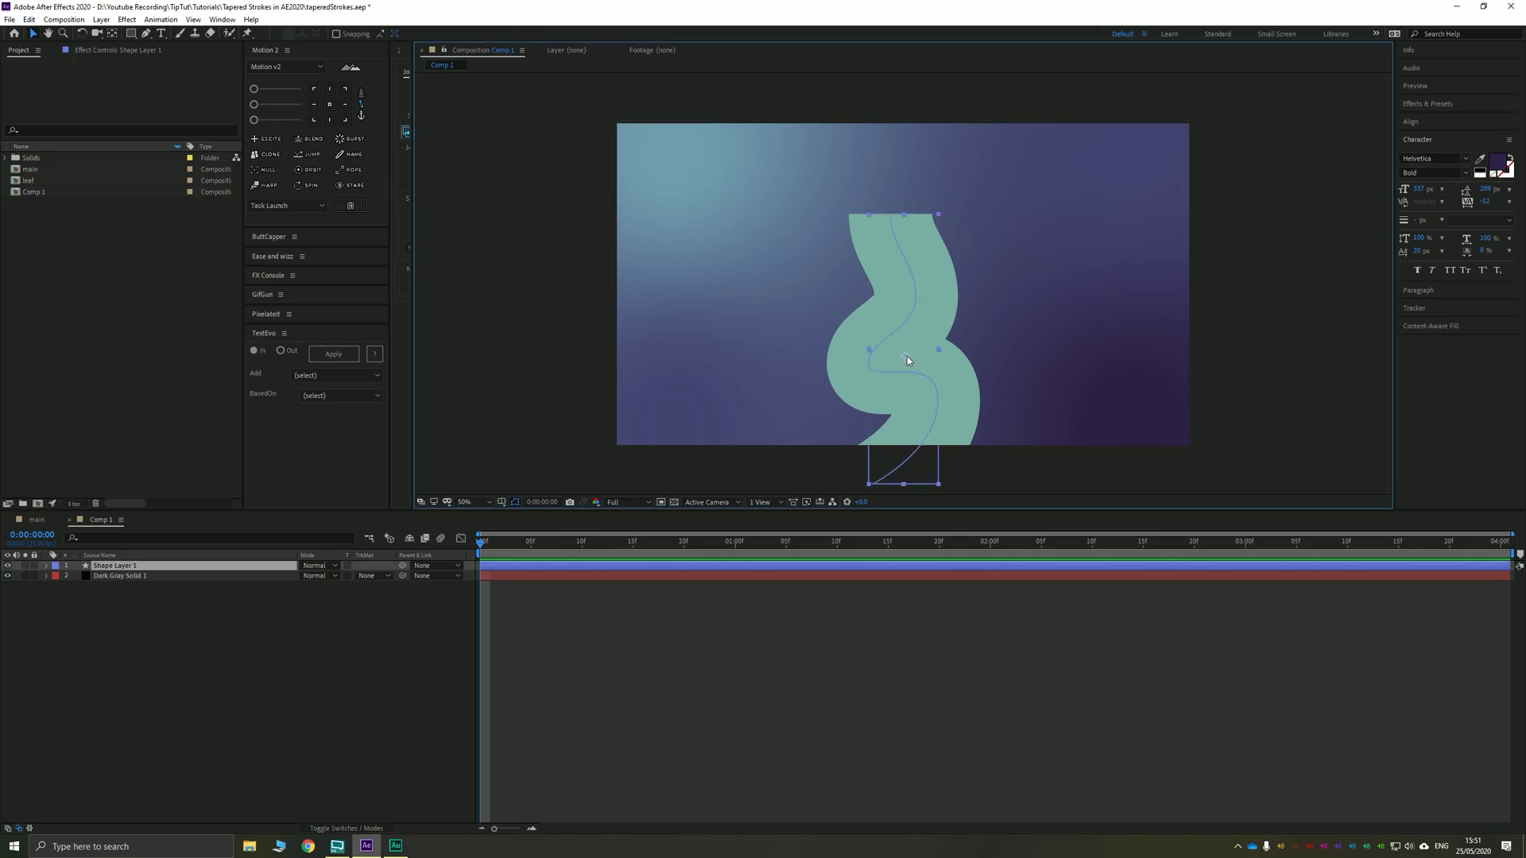
{"action": "left_click", "coordinate": [92, 570]}
{"action": "key", "text": "Return"}
{"action": "type", "text": "sewaeed"}
{"action": "key", "text": "Return"}
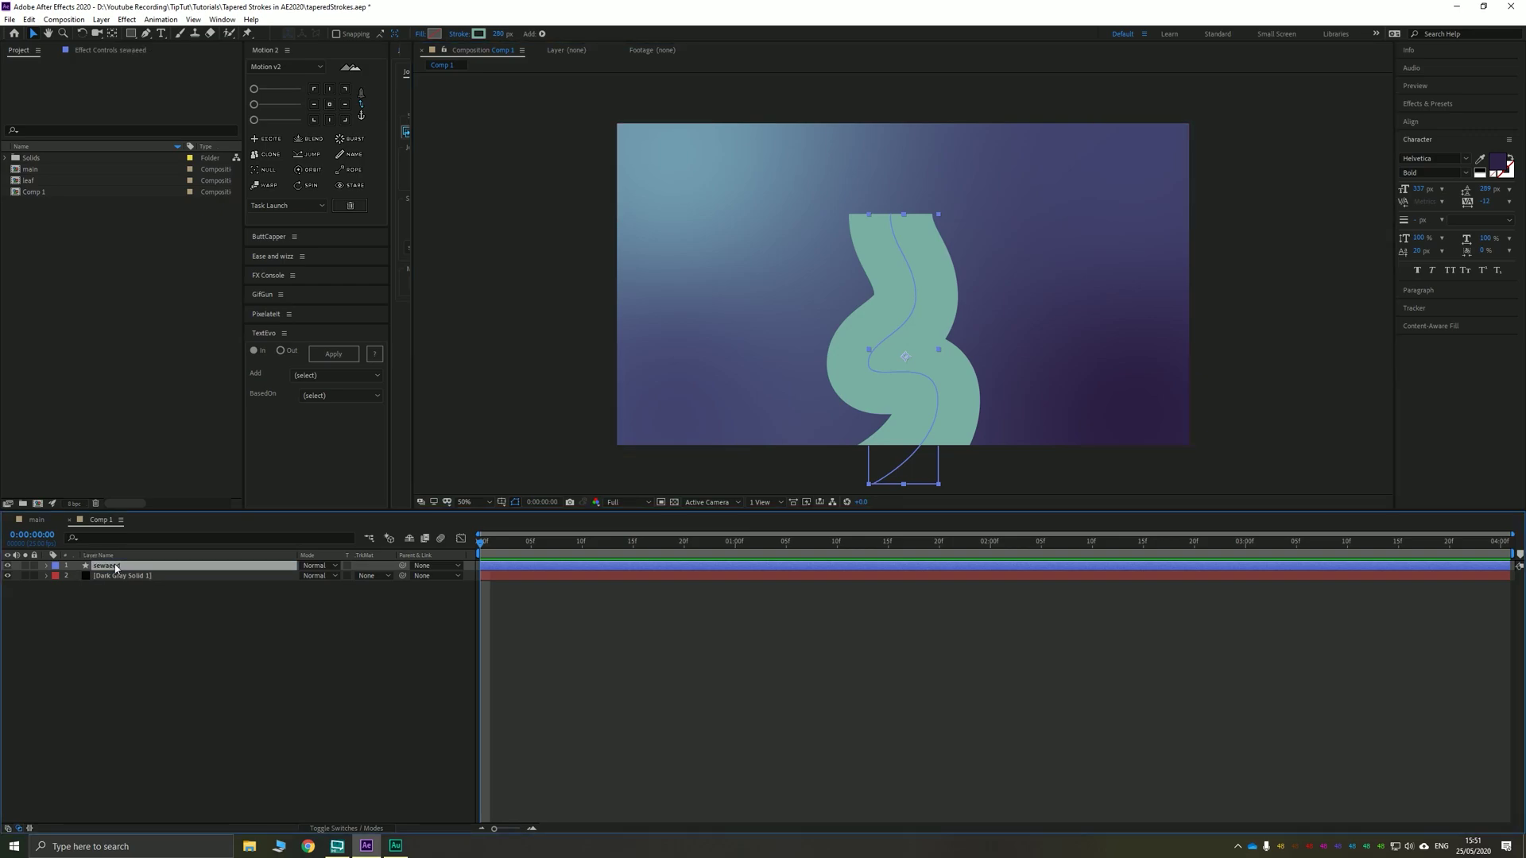
- Expand sewaeed's Contents > Shape 1 > Stroke 1 and select the Taper group
{"action": "left_click", "coordinate": [46, 566]}
{"action": "left_click", "coordinate": [58, 576]}
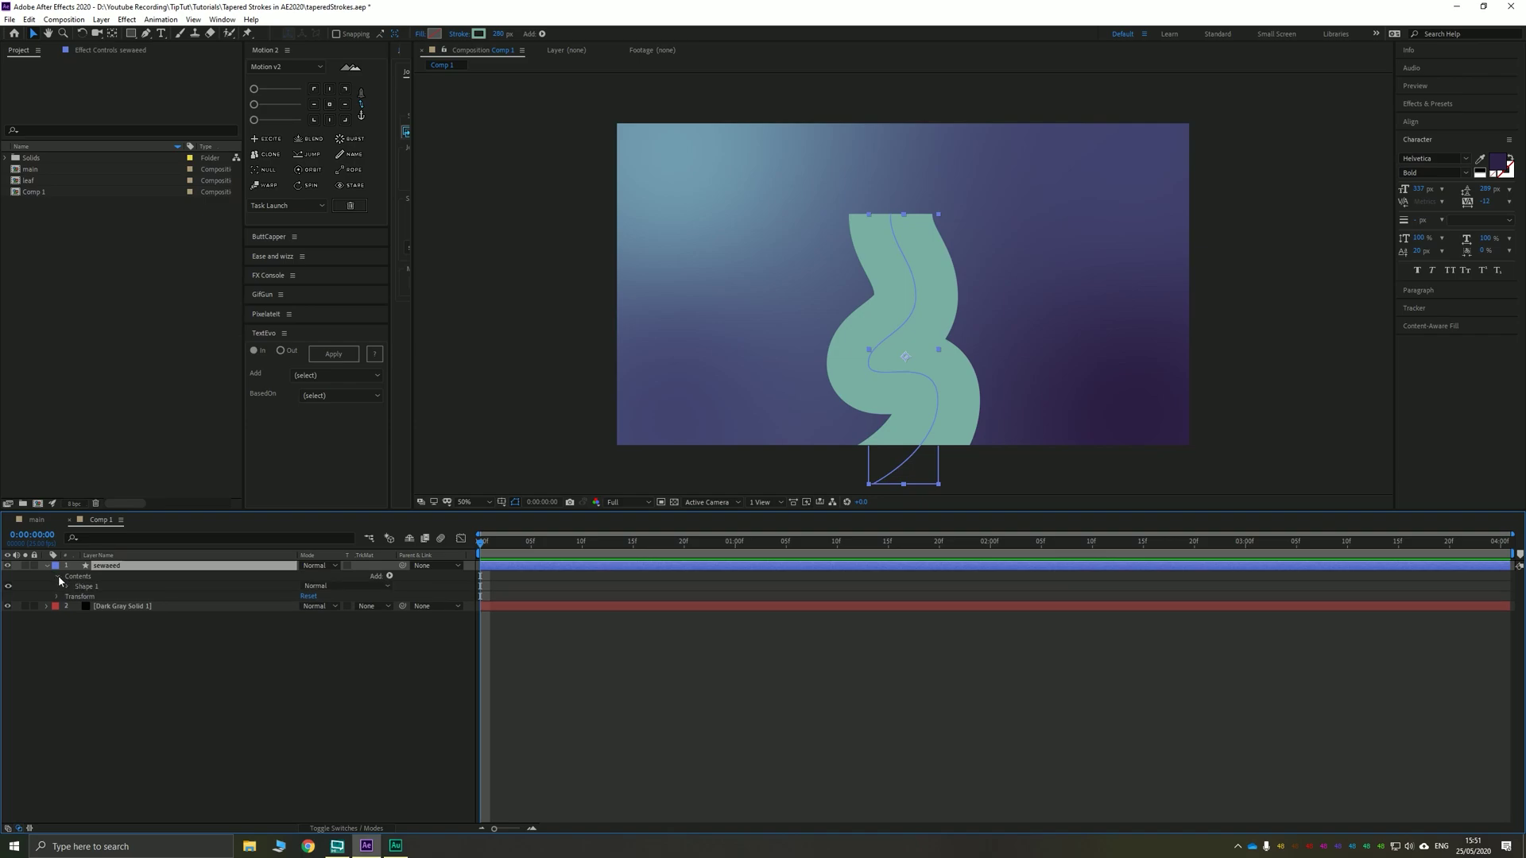
{"action": "left_click", "coordinate": [68, 586]}
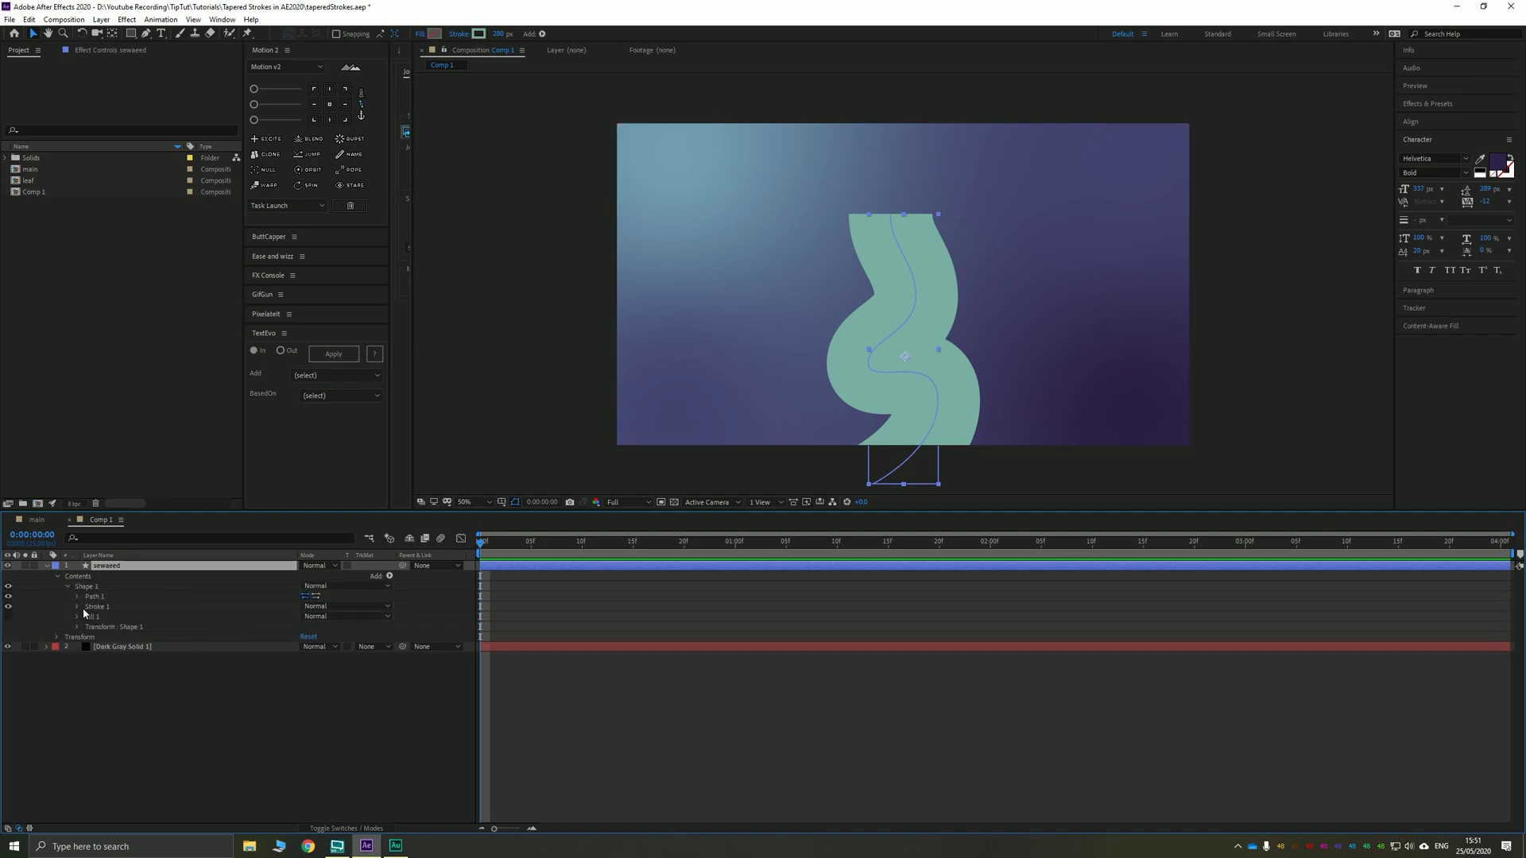
{"action": "left_click", "coordinate": [77, 607]}
{"action": "left_click", "coordinate": [101, 608]}
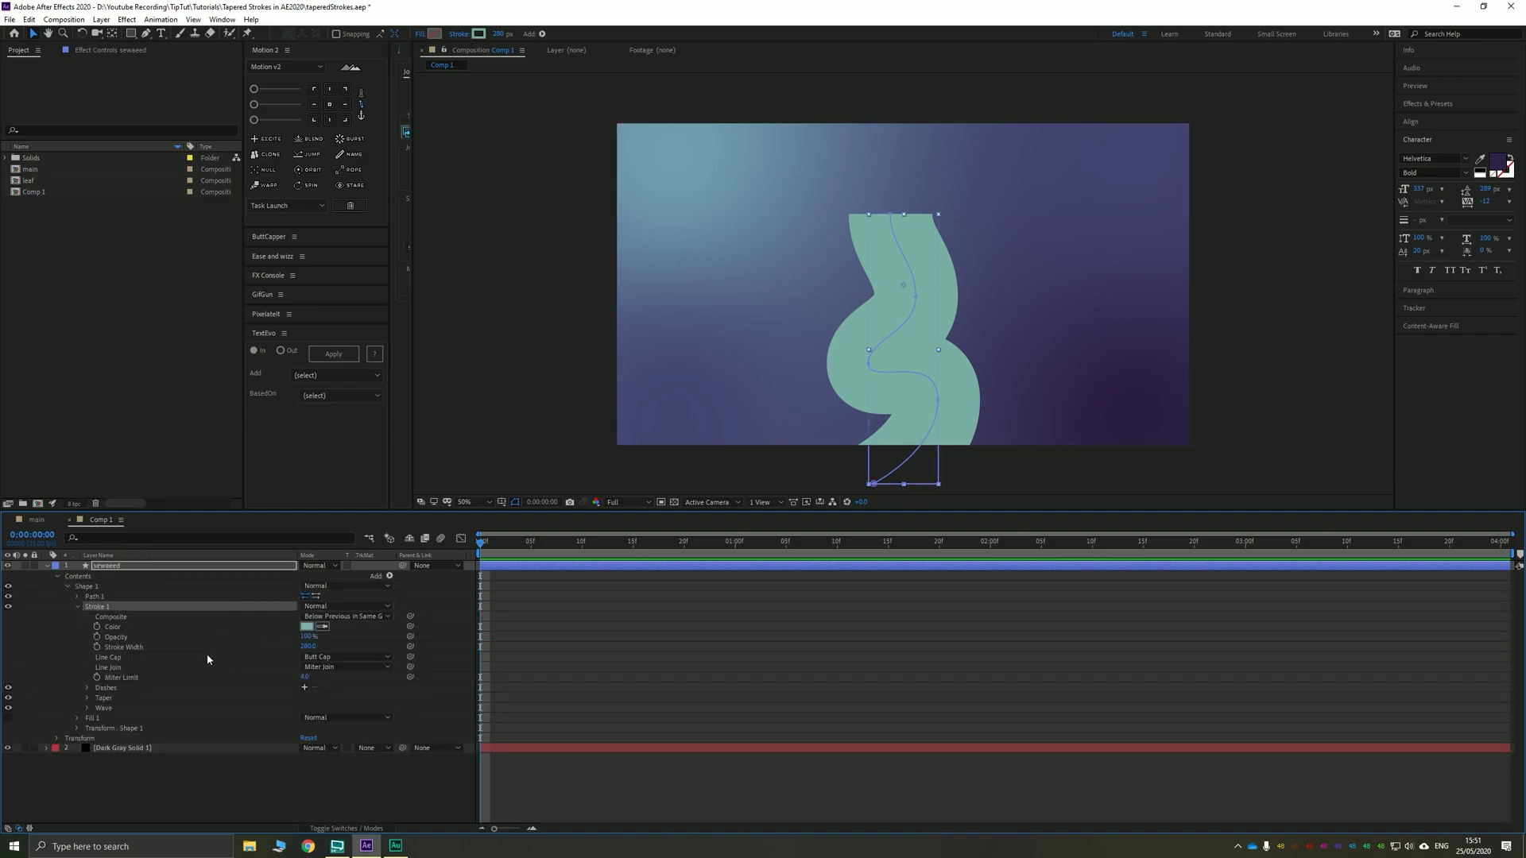
{"action": "left_click", "coordinate": [96, 698]}
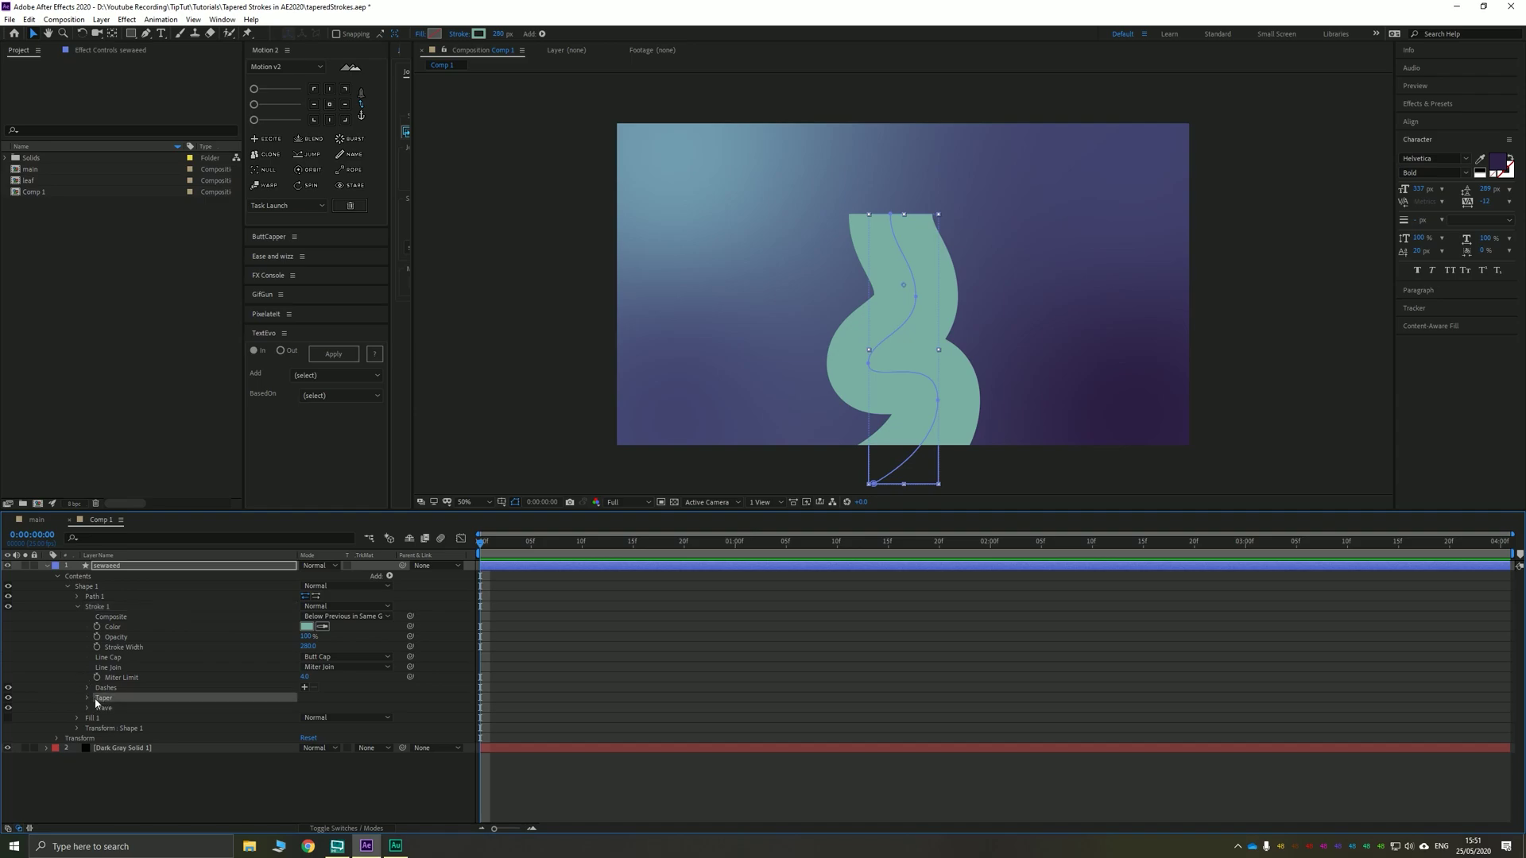
- Set the stroke Taper to End Length 100%, End Width 0% and End Ease 45%
{"action": "left_click", "coordinate": [88, 699]}
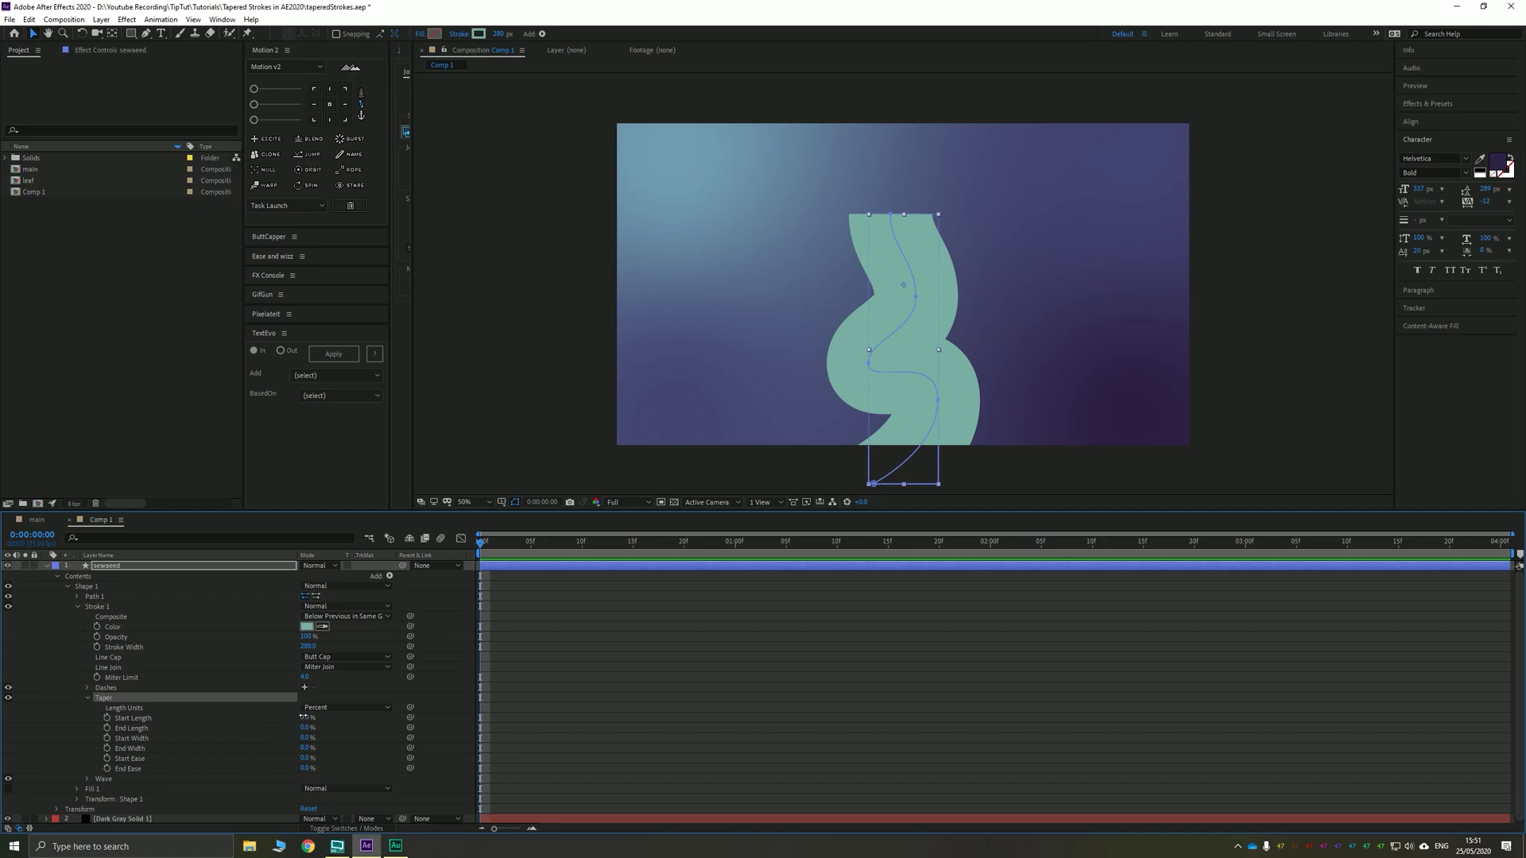
{"action": "mouse_move", "coordinate": [303, 717]}
{"action": "left_mouse_down"}
{"action": "mouse_move", "coordinate": [360, 687]}
{"action": "mouse_move", "coordinate": [304, 730]}
{"action": "mouse_move", "coordinate": [380, 713]}
{"action": "left_mouse_up"}
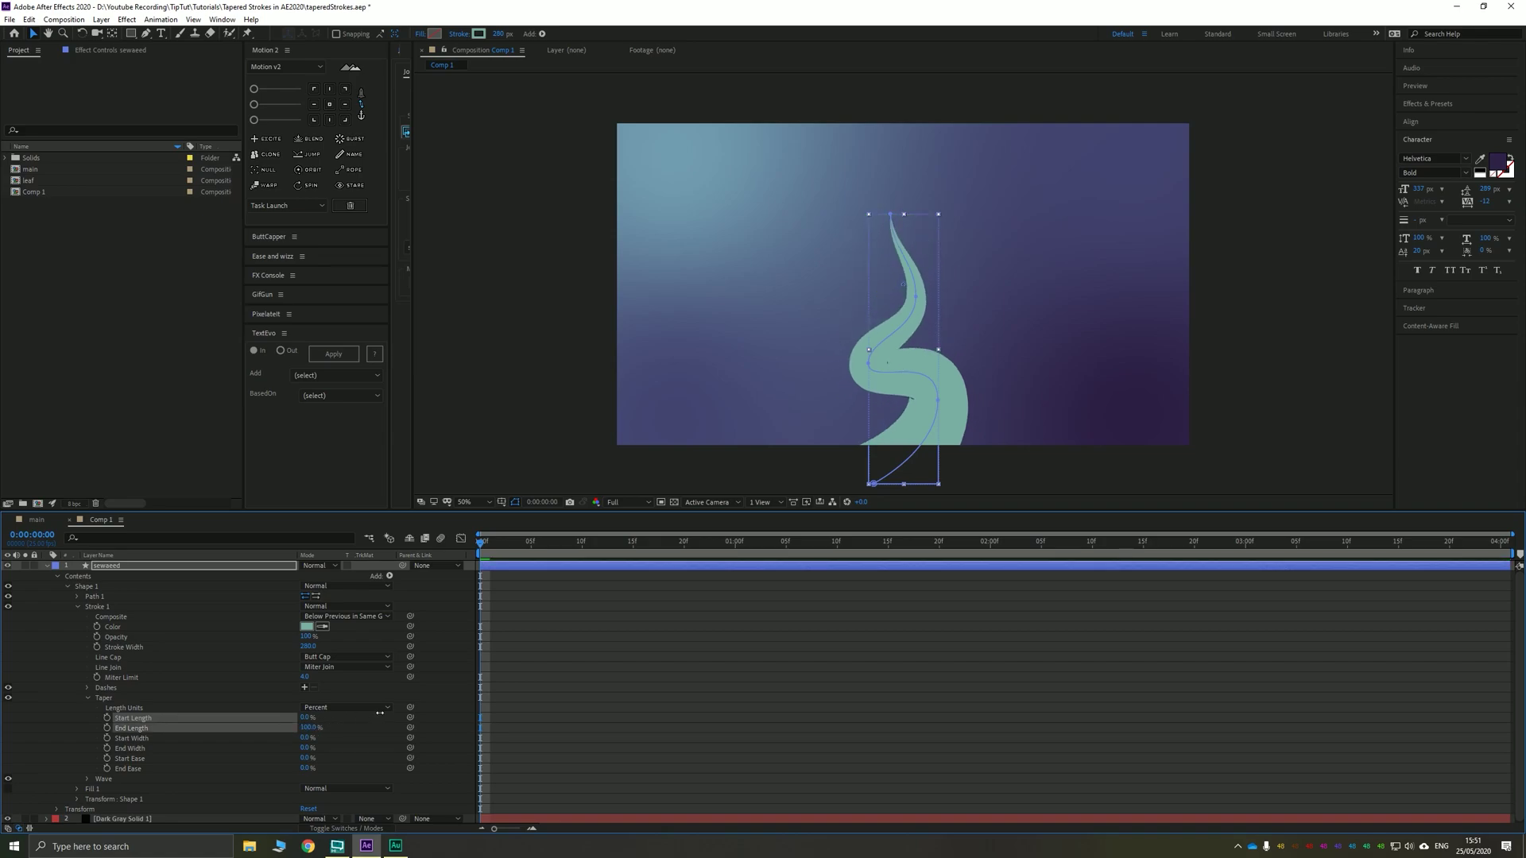
{"action": "mouse_move", "coordinate": [304, 748]}
{"action": "left_mouse_down"}
{"action": "mouse_move", "coordinate": [349, 744]}
{"action": "mouse_move", "coordinate": [256, 731]}
{"action": "mouse_move", "coordinate": [360, 711]}
{"action": "mouse_move", "coordinate": [267, 739]}
{"action": "left_mouse_up"}
{"action": "left_click", "coordinate": [264, 740]}
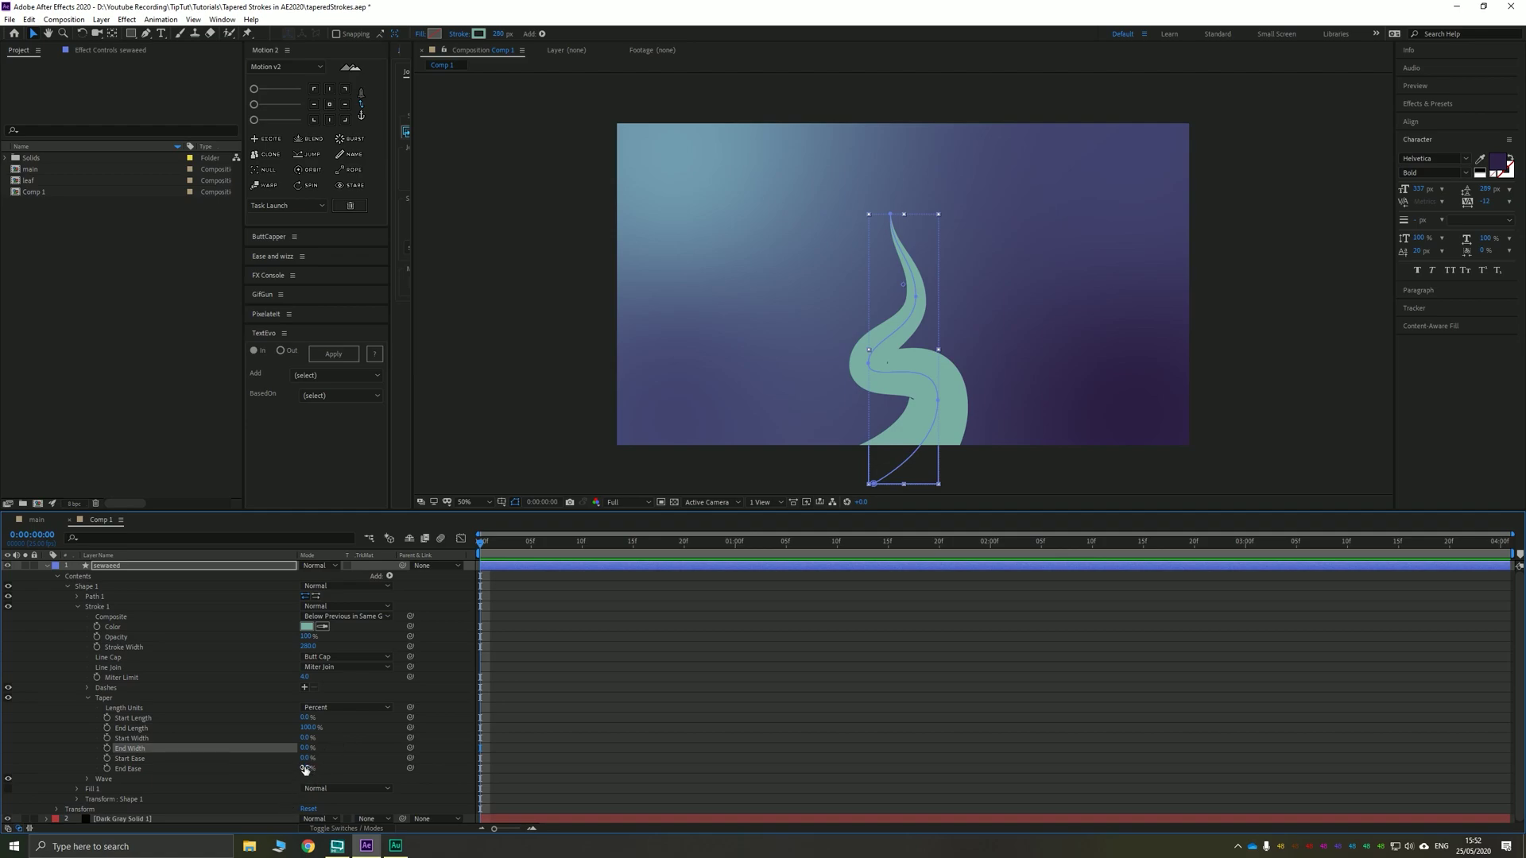
{"action": "mouse_move", "coordinate": [305, 770]}
{"action": "left_mouse_down"}
{"action": "mouse_move", "coordinate": [330, 749]}
{"action": "mouse_move", "coordinate": [311, 749]}
{"action": "left_mouse_up"}
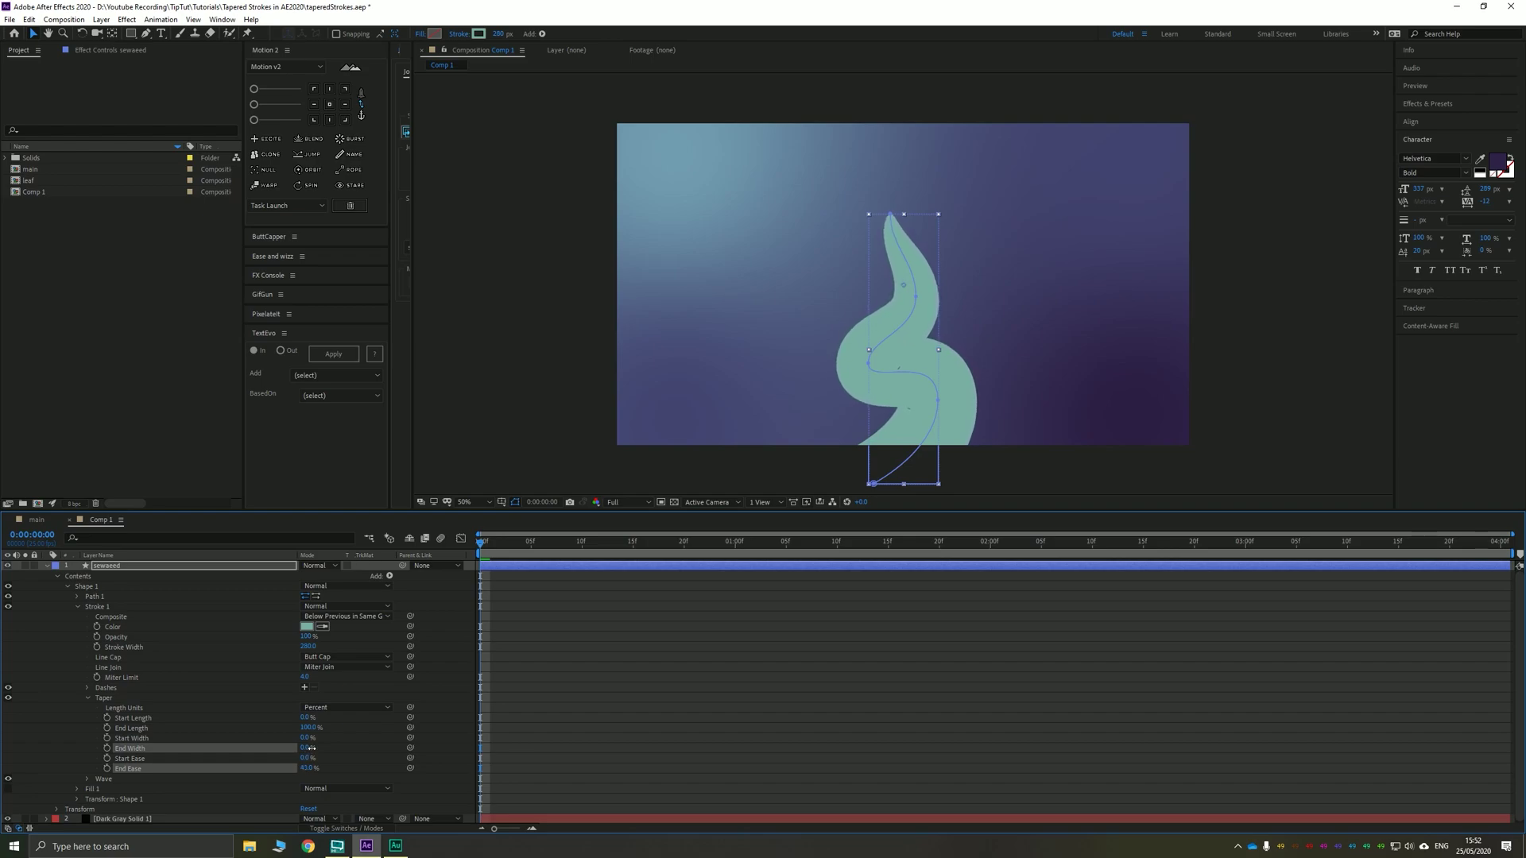
{"action": "left_click", "coordinate": [318, 768]}
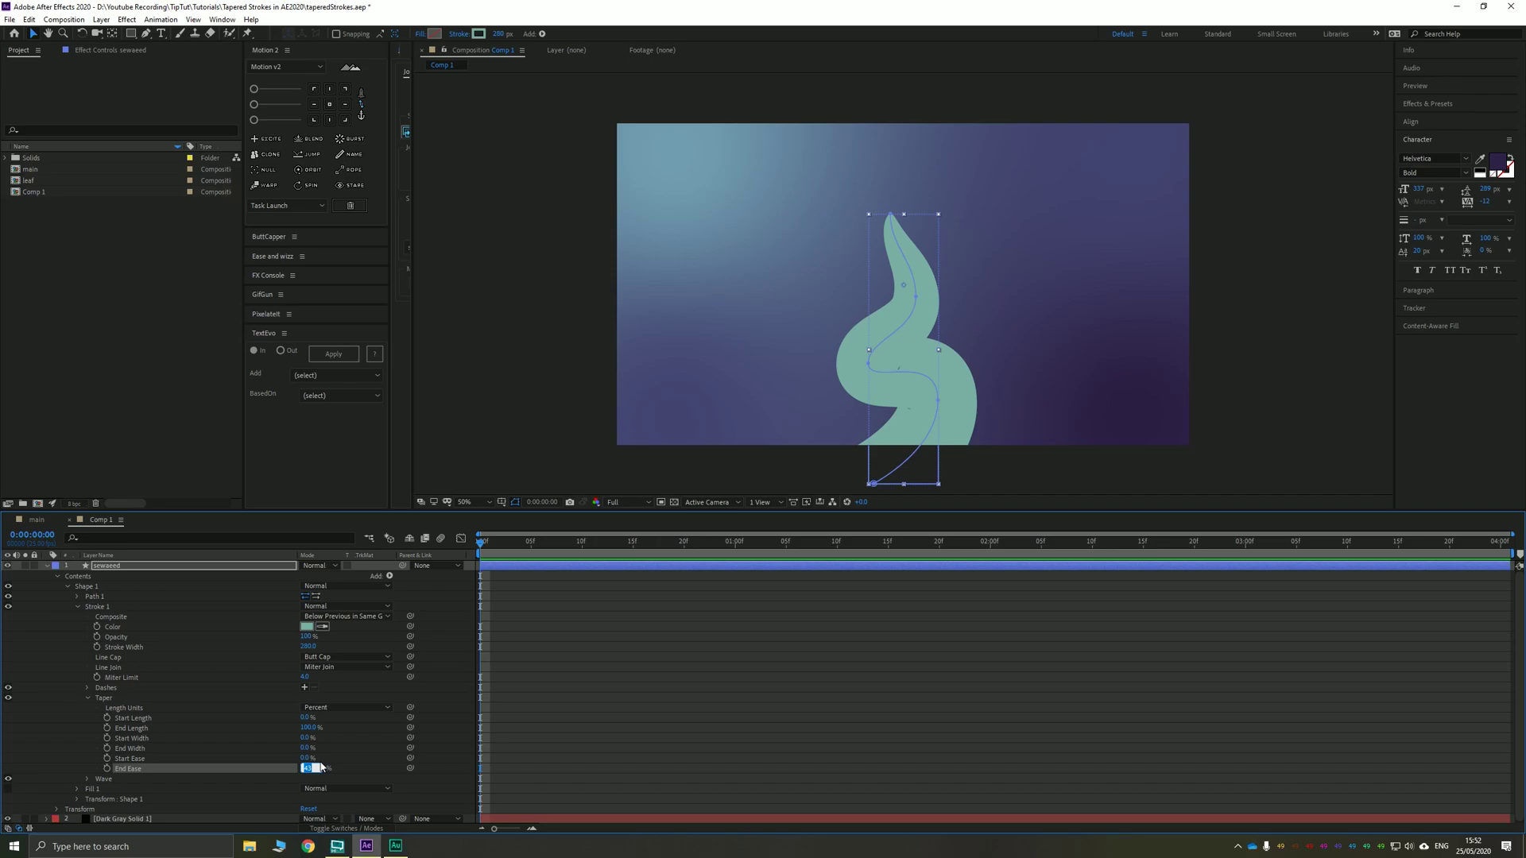
{"action": "type", "text": "45"}
{"action": "key", "text": "Return"}
{"action": "left_click", "coordinate": [46, 32]}
{"action": "left_click", "coordinate": [558, 323]}
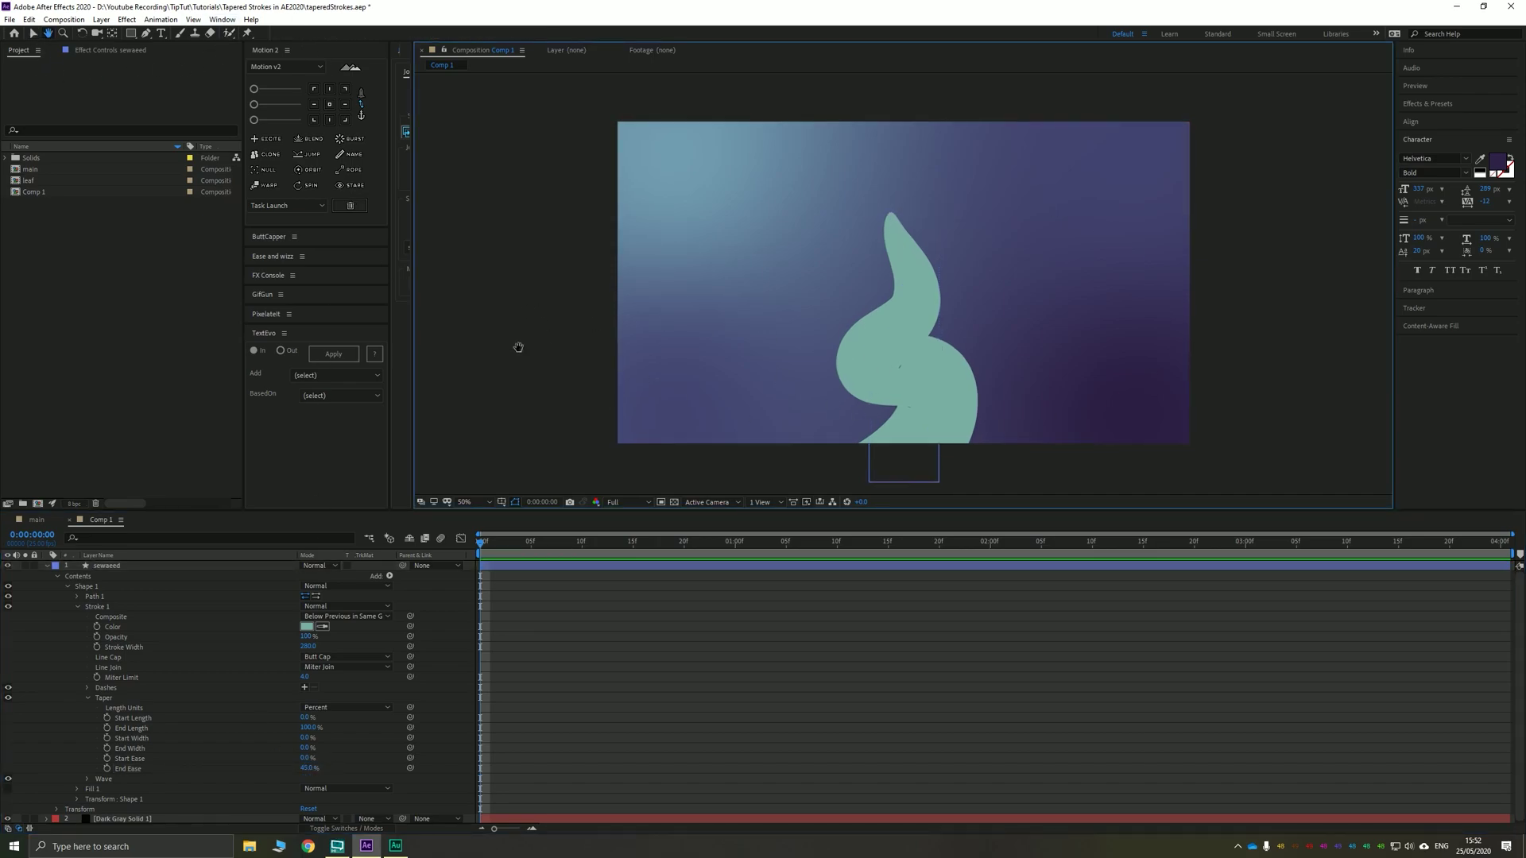
{"action": "left_click_drag", "start_coordinate": [519, 347], "coordinate": [519, 319]}
- Add Trim Paths to the seaweed shape and expand its settings
{"action": "key", "text": "v"}
{"action": "left_click", "coordinate": [103, 566]}
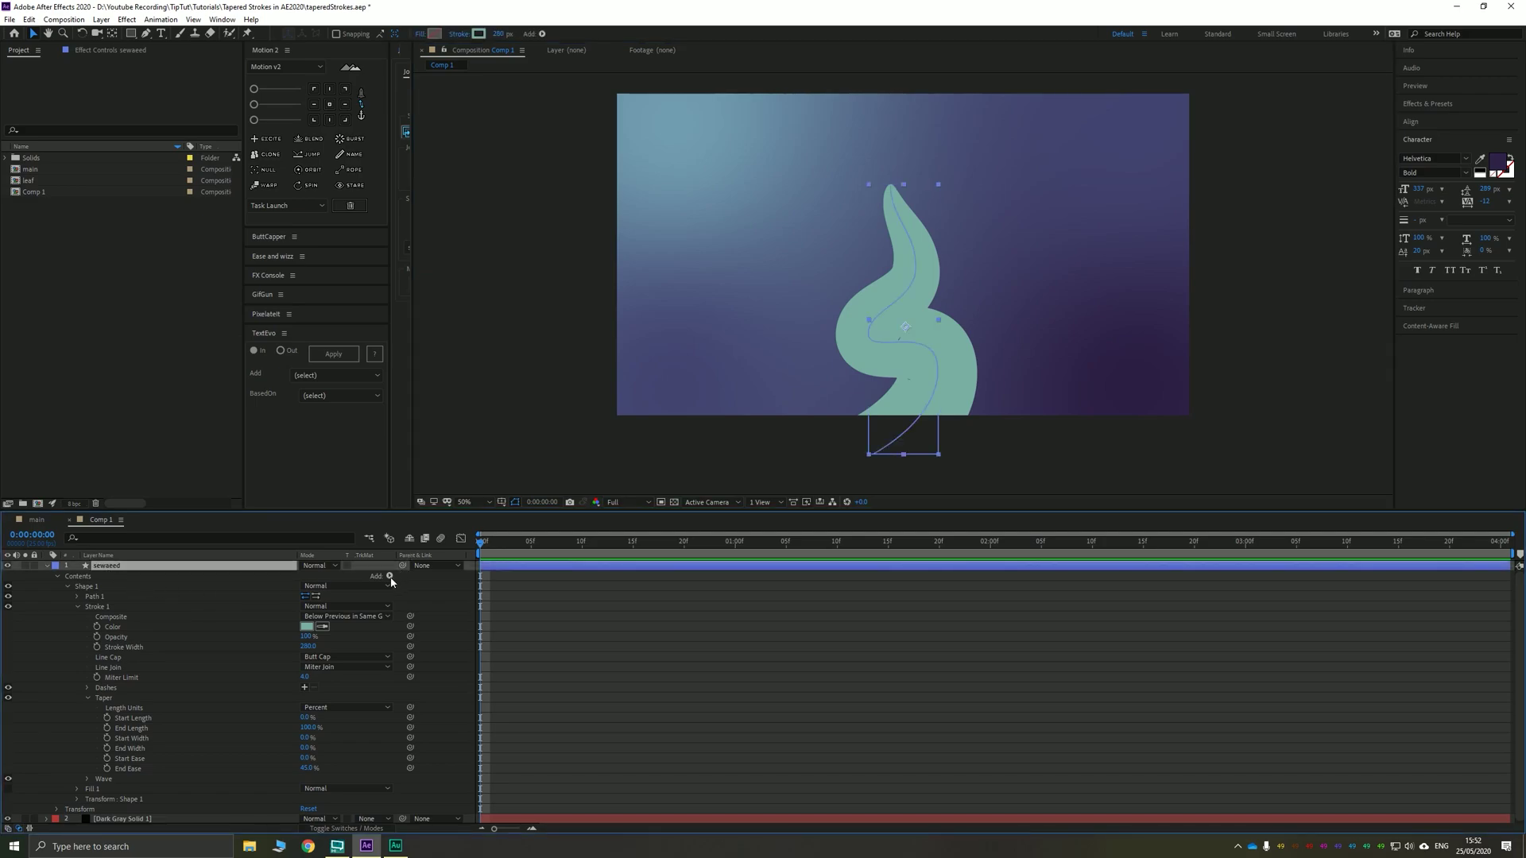
{"action": "left_click", "coordinate": [390, 578]}
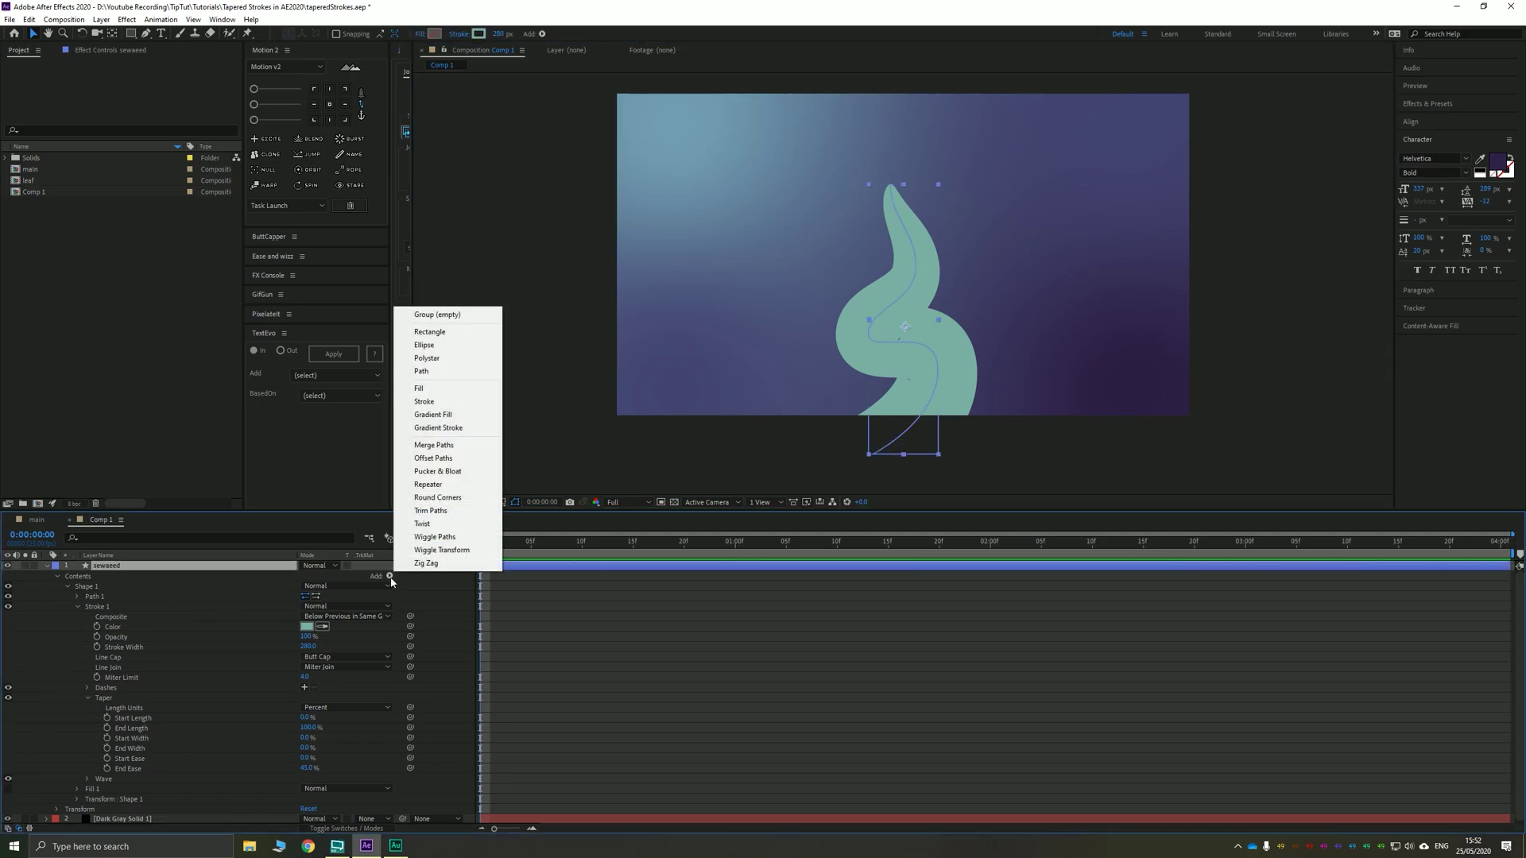
{"action": "left_click", "coordinate": [423, 511]}
{"action": "scroll", "coordinate": [66, 796], "scroll_direction": "down", "scroll_amount": 1}
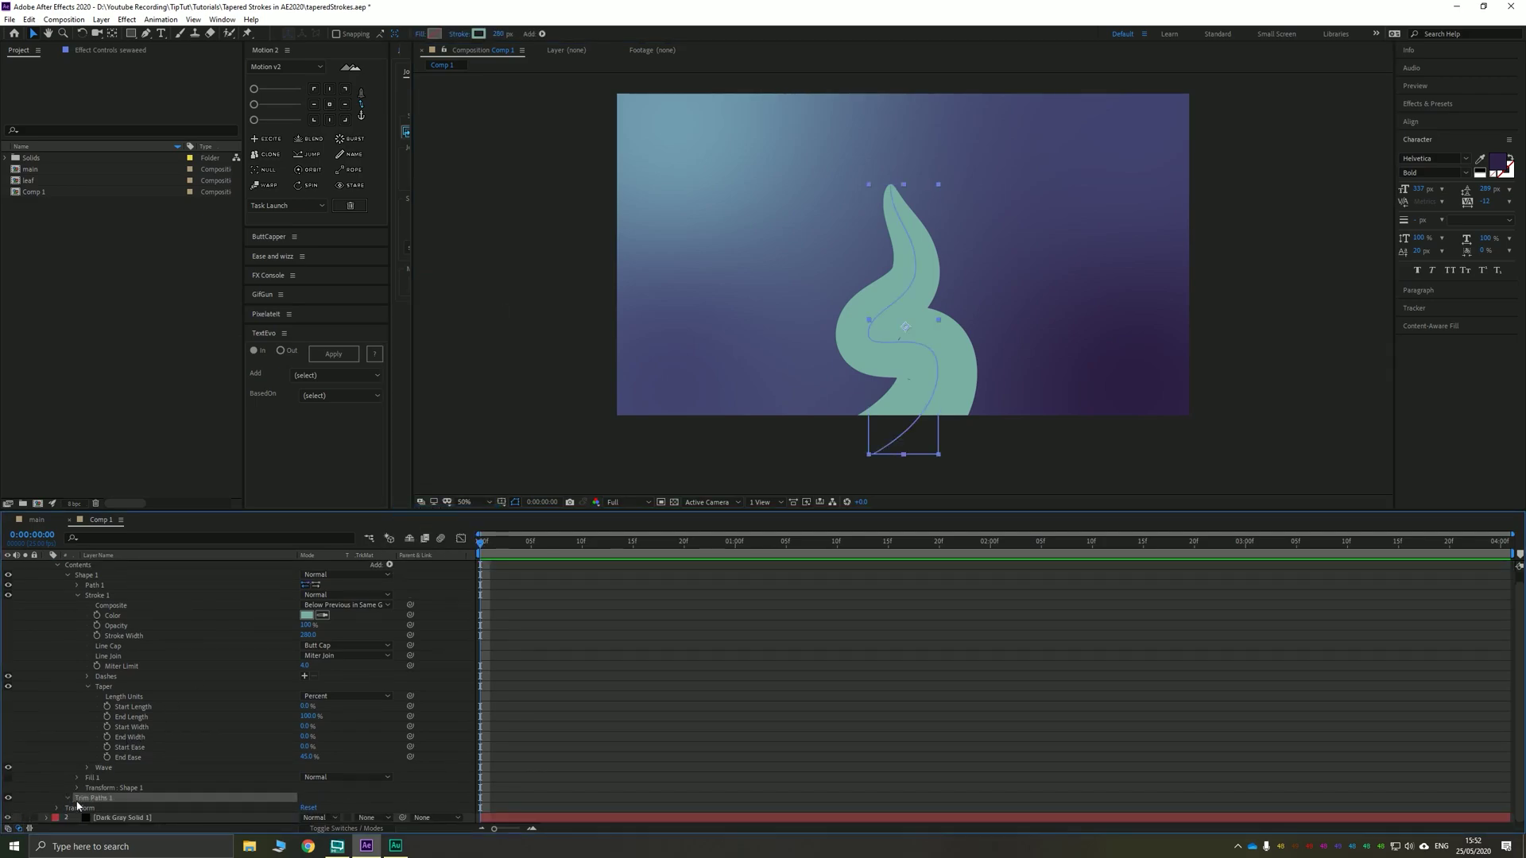
{"action": "left_click", "coordinate": [67, 798]}
{"action": "scroll", "coordinate": [77, 803], "scroll_direction": "down", "scroll_amount": 2}
- Keyframe Trim Paths End from 0% at frame 0 to 100% at 20 frames
{"action": "left_click_drag", "start_coordinate": [307, 797], "coordinate": [117, 800]}
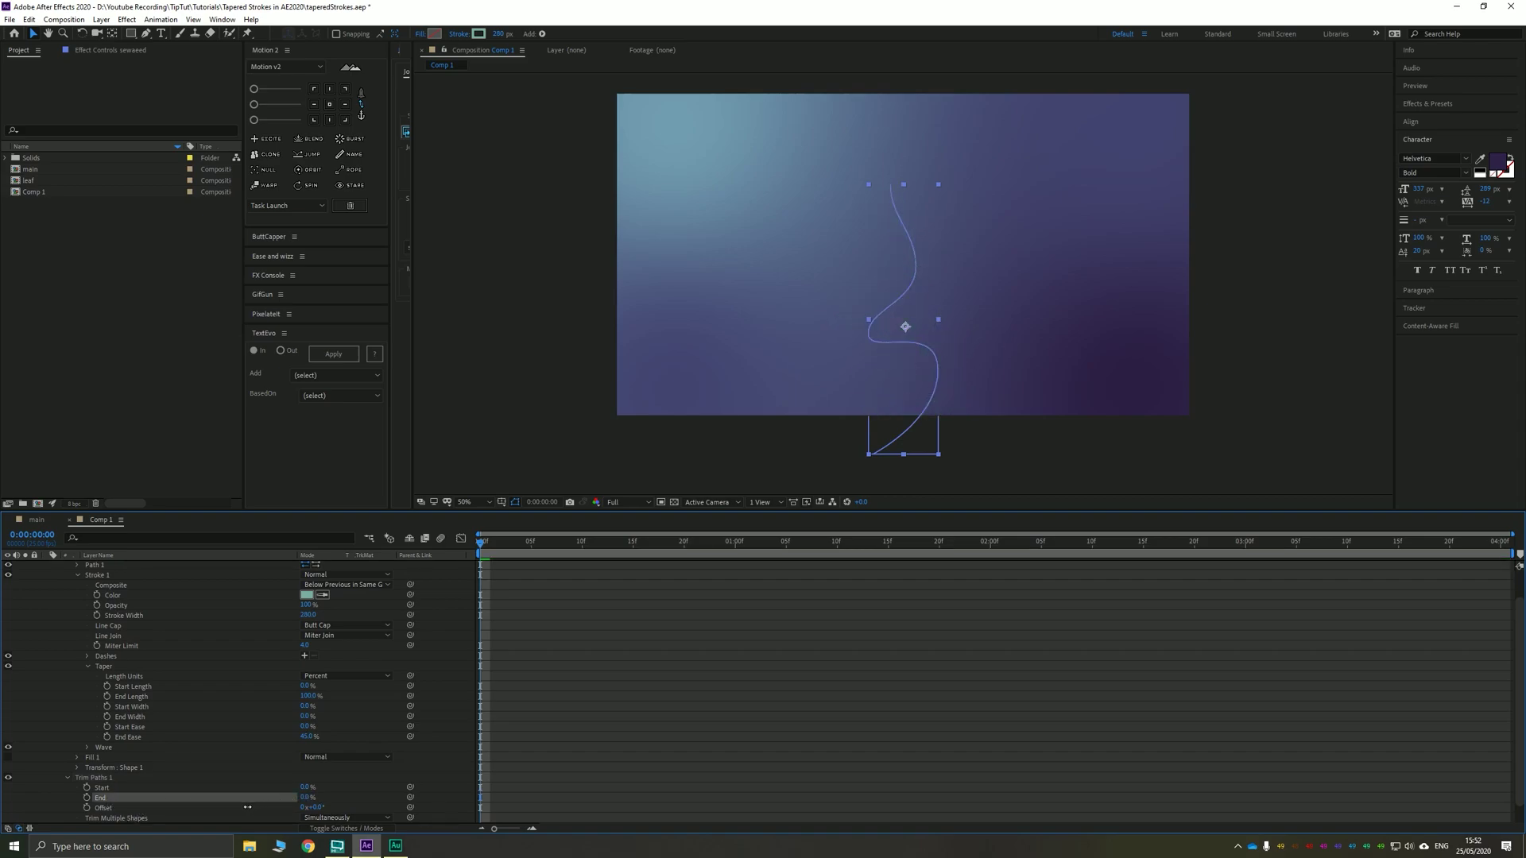
{"action": "left_click", "coordinate": [86, 798]}
{"action": "key", "text": "shift+Page_Down"}
{"action": "key", "text": "shift+Page_Down"}
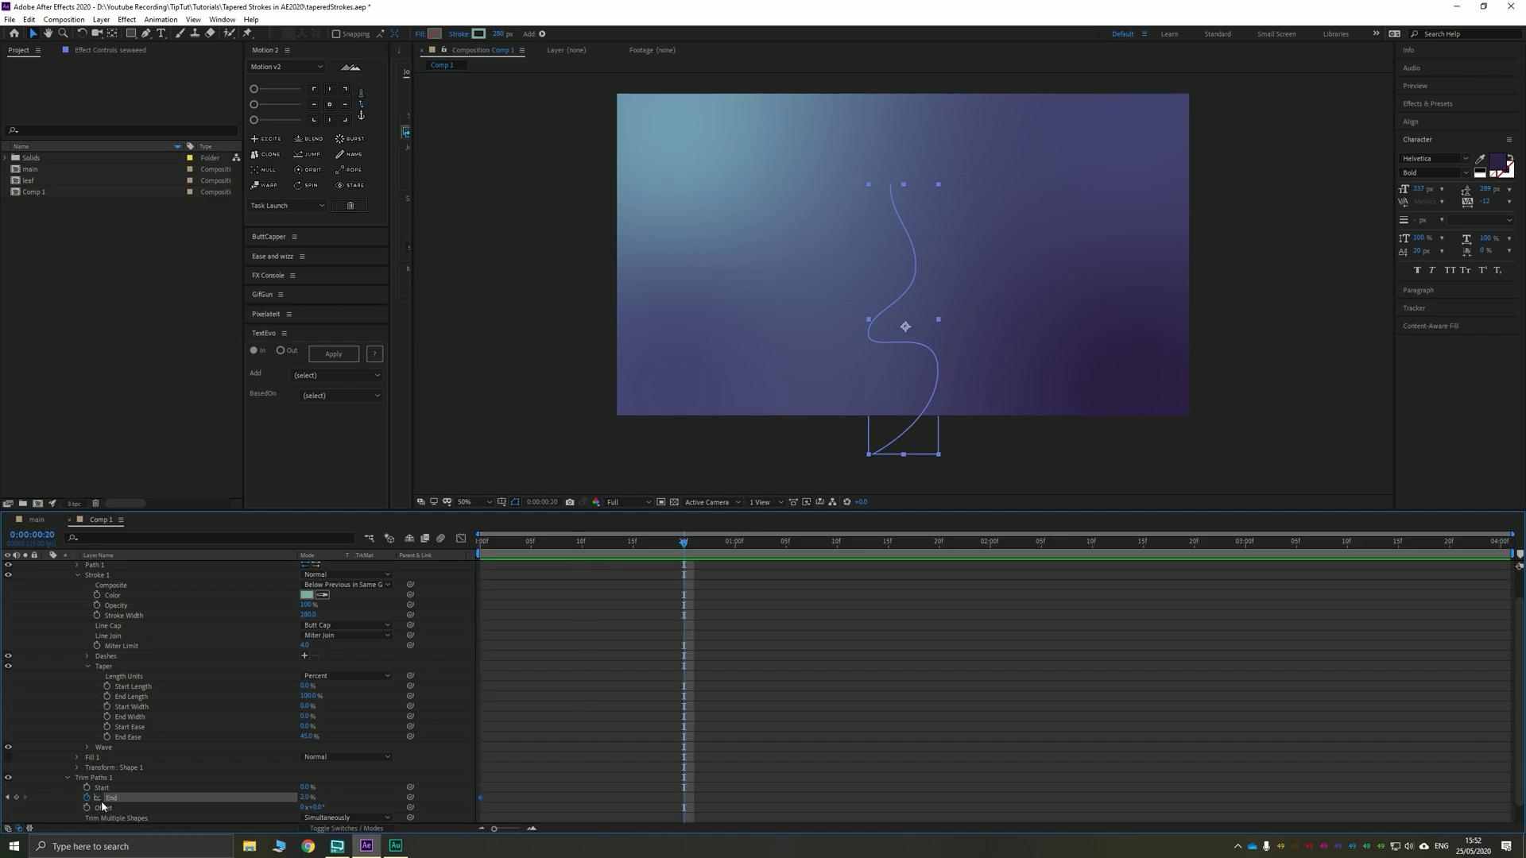
{"action": "left_click_drag", "start_coordinate": [309, 798], "coordinate": [377, 787]}
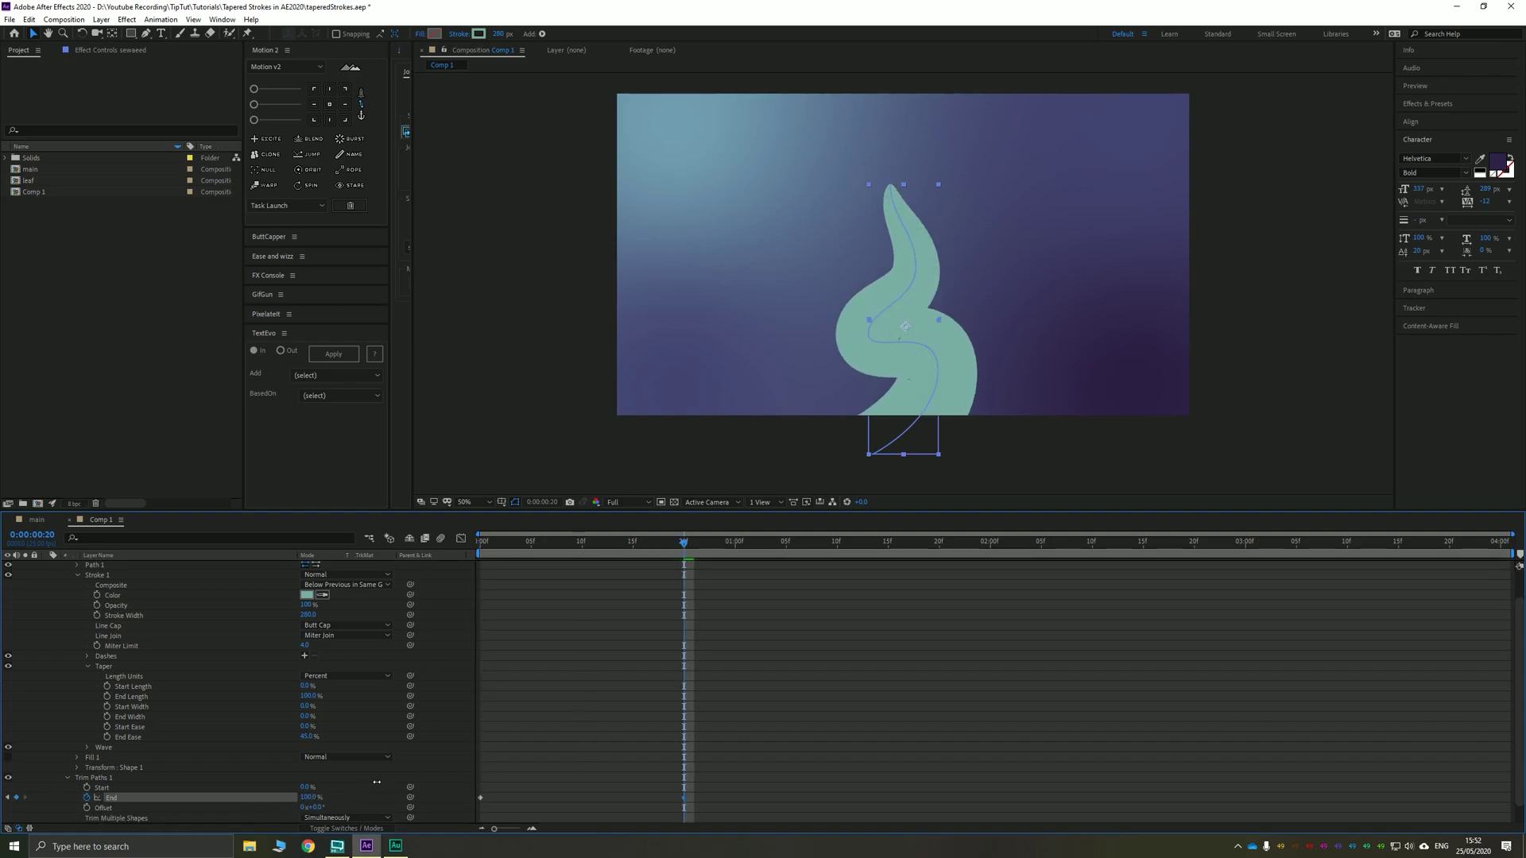
{"action": "left_click", "coordinate": [8, 797]}
{"action": "left_click", "coordinate": [307, 797]}
{"action": "type", "text": "0"}
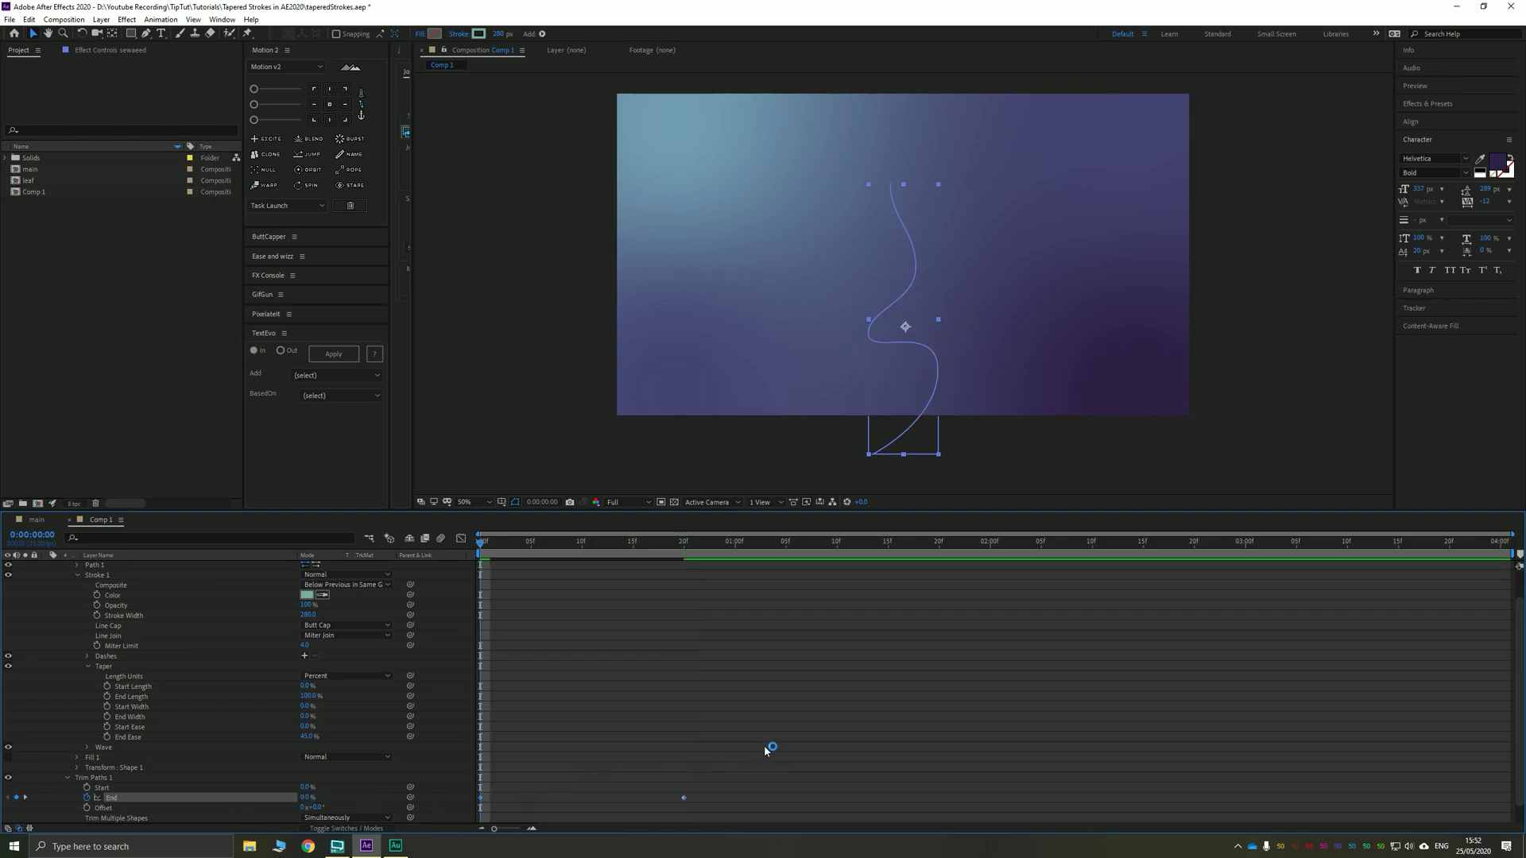
{"action": "left_click_drag", "start_coordinate": [770, 743], "coordinate": [443, 808]}
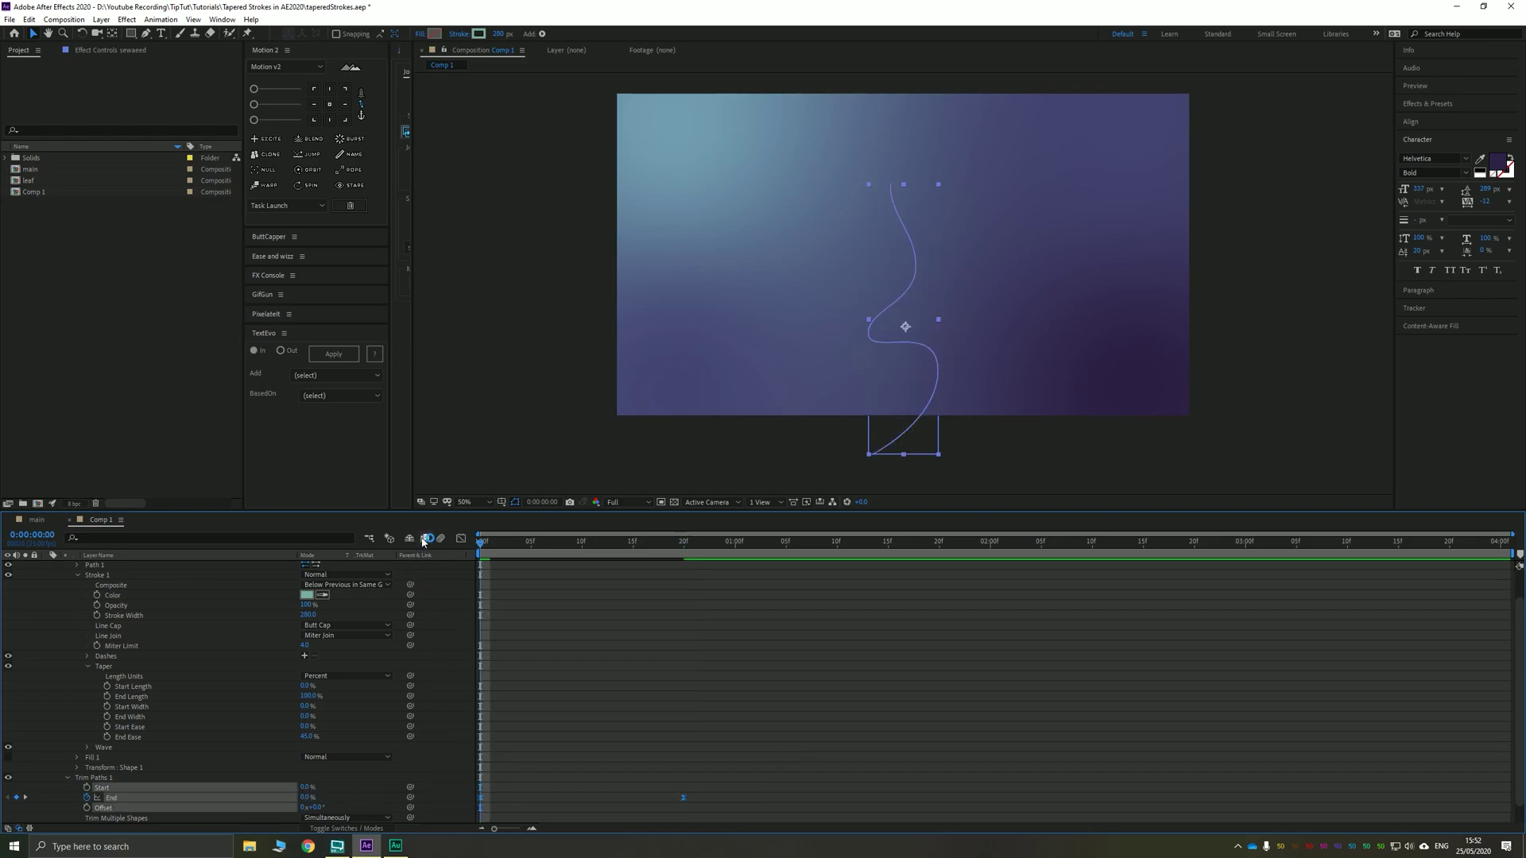
{"action": "scroll", "coordinate": [131, 616], "scroll_direction": "up", "scroll_amount": 1}
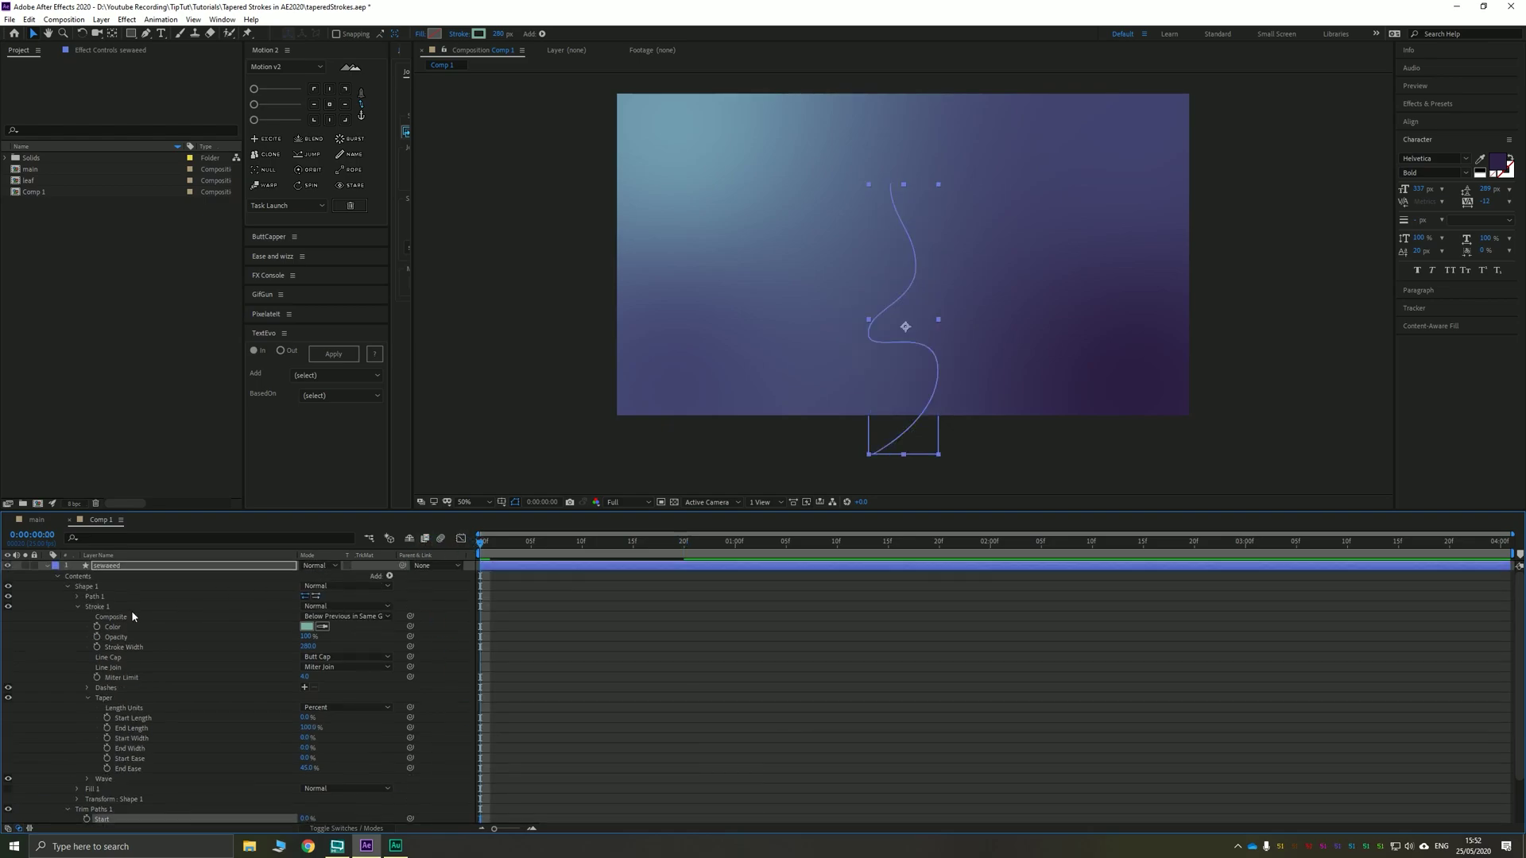
{"action": "left_click", "coordinate": [116, 570]}
{"action": "key", "text": "u"}
{"action": "left_click", "coordinate": [589, 666]}
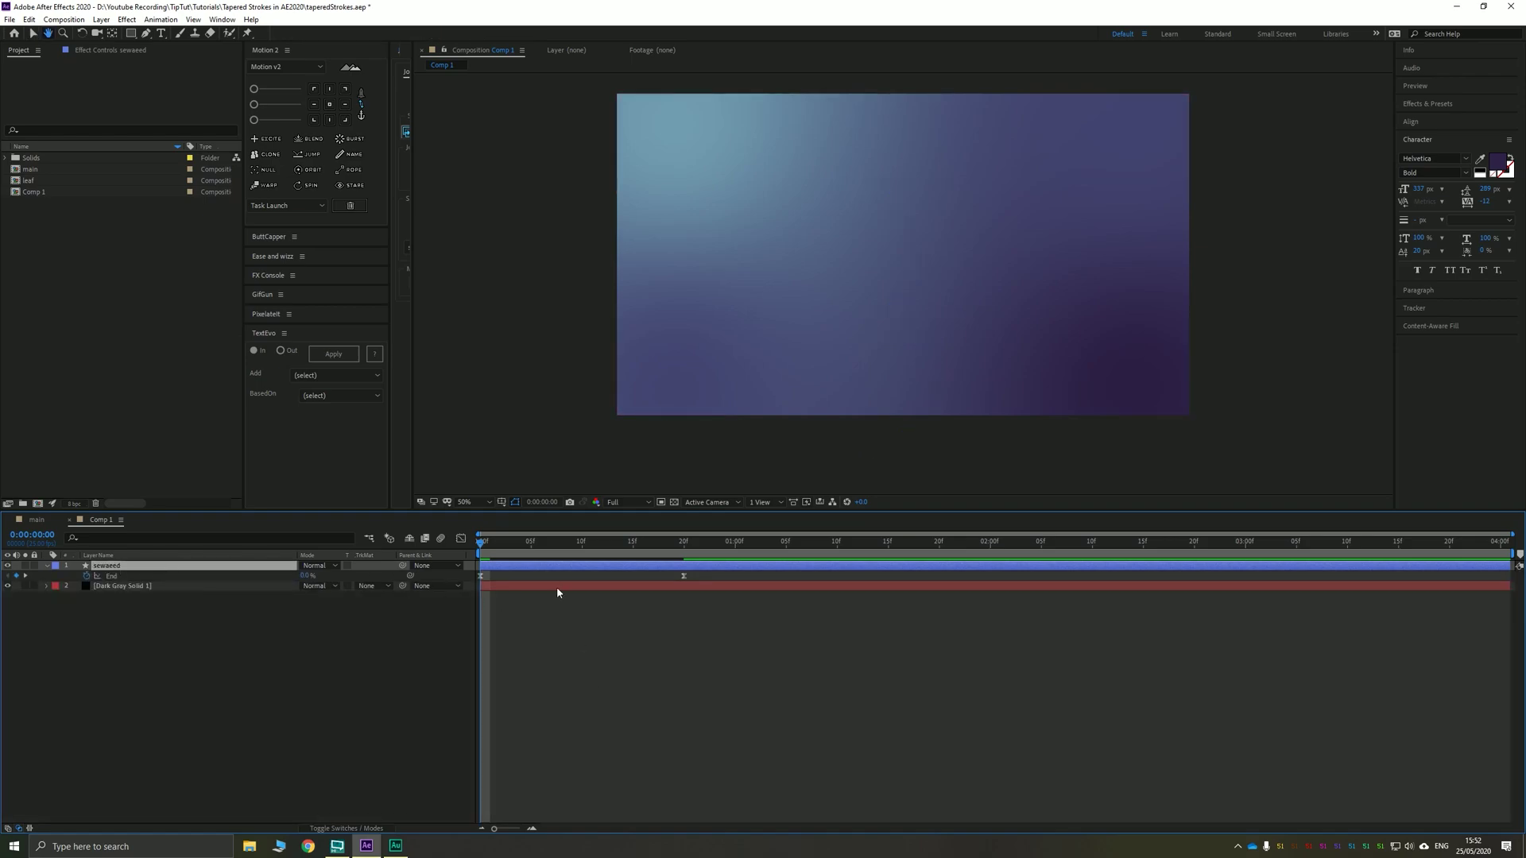
{"action": "key", "text": "space"}
{"action": "key", "text": "space"}
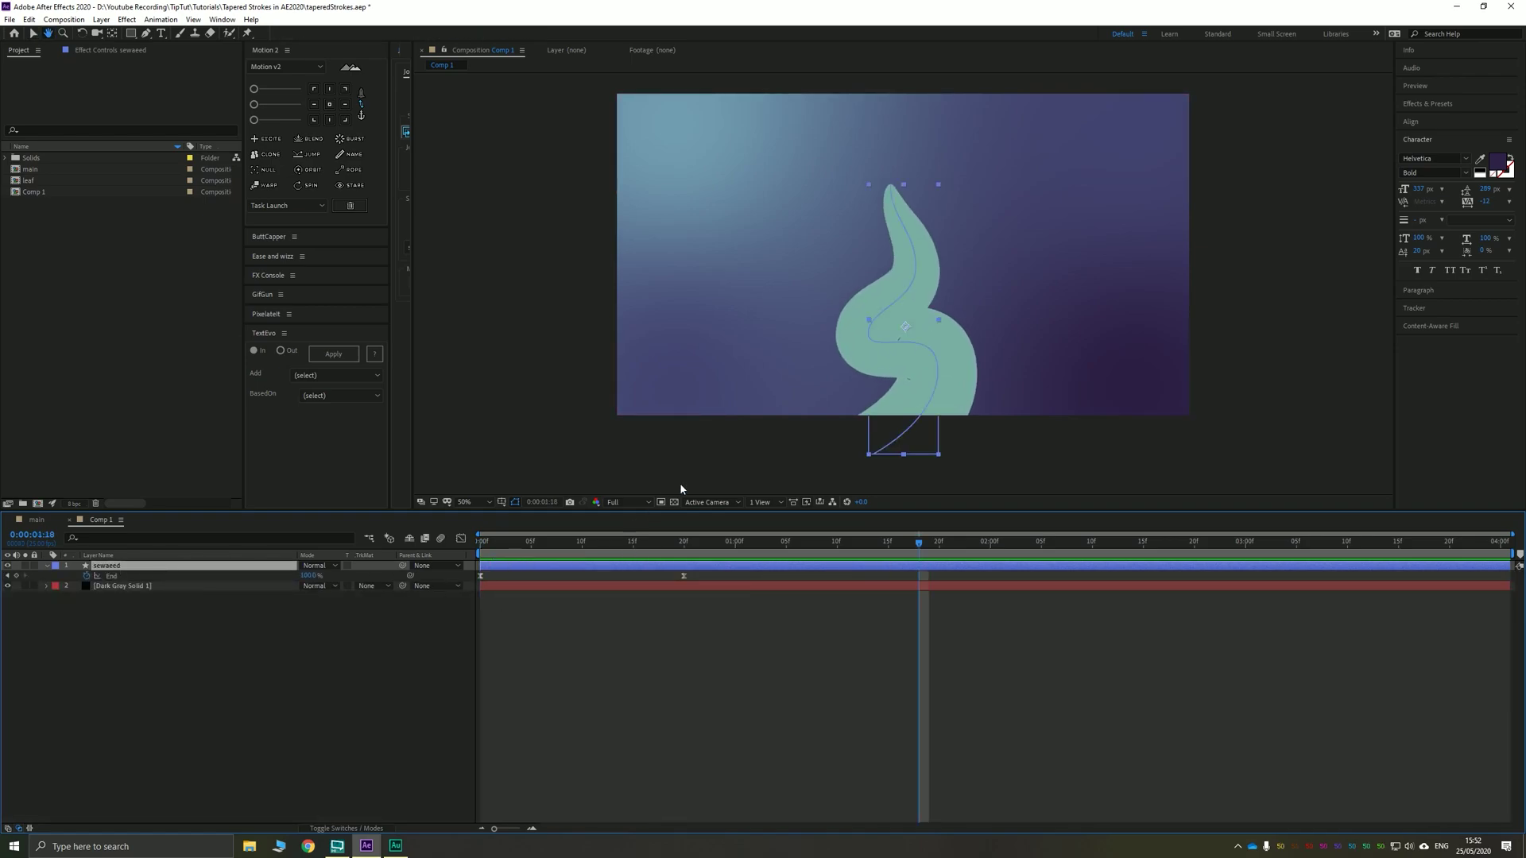
{"action": "scroll", "coordinate": [929, 311], "scroll_direction": "up", "scroll_amount": 2}
{"action": "left_click_drag", "start_coordinate": [929, 310], "coordinate": [852, 260]}
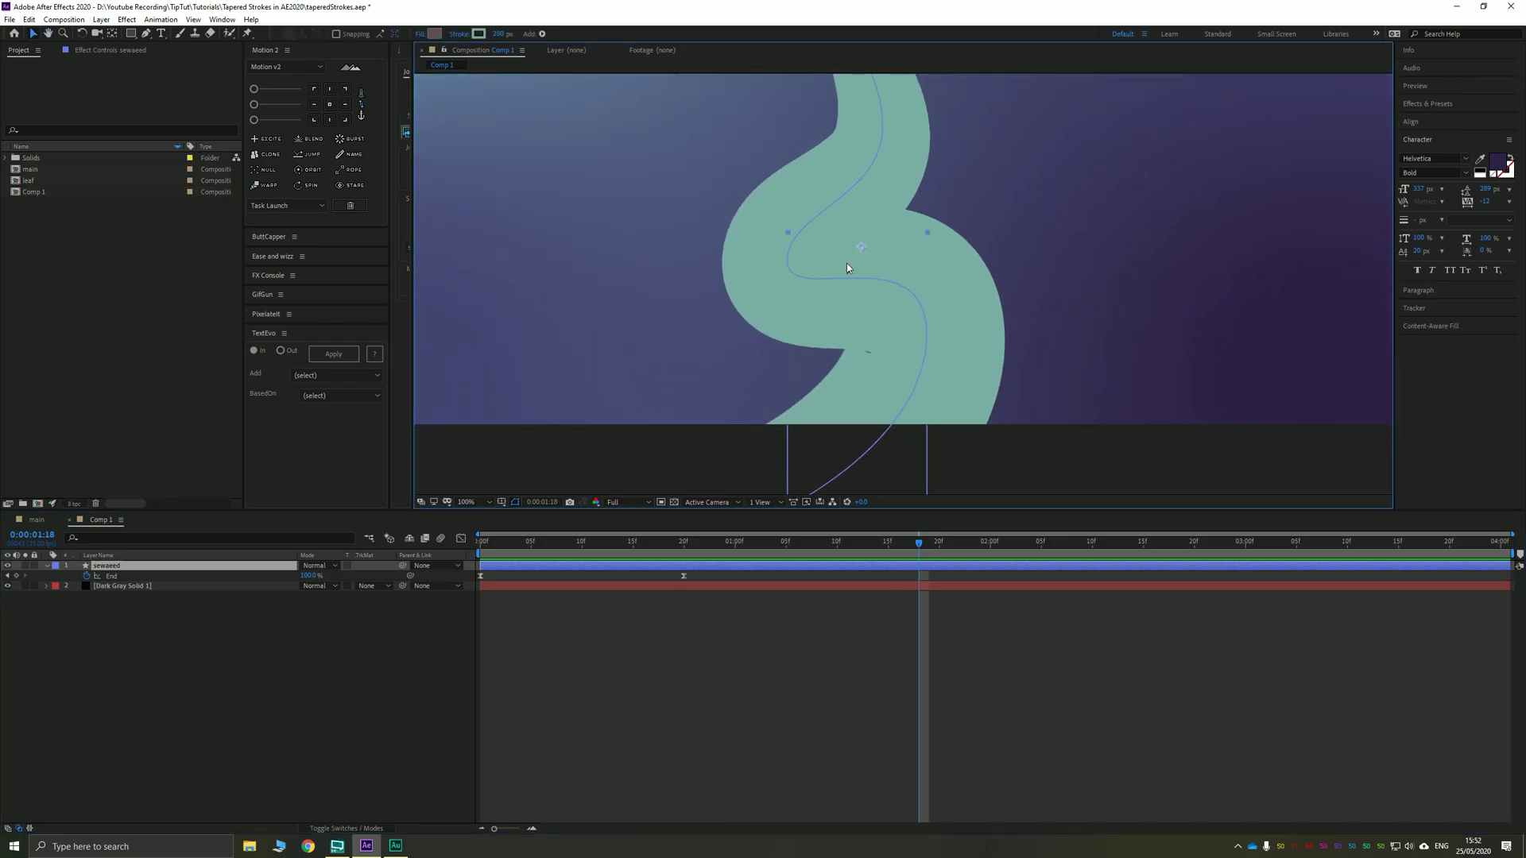
{"action": "mouse_move", "coordinate": [619, 549]}
{"action": "left_mouse_down"}
{"action": "mouse_move", "coordinate": [562, 556]}
{"action": "mouse_move", "coordinate": [665, 544]}
{"action": "left_mouse_up"}
{"action": "left_click", "coordinate": [170, 666]}
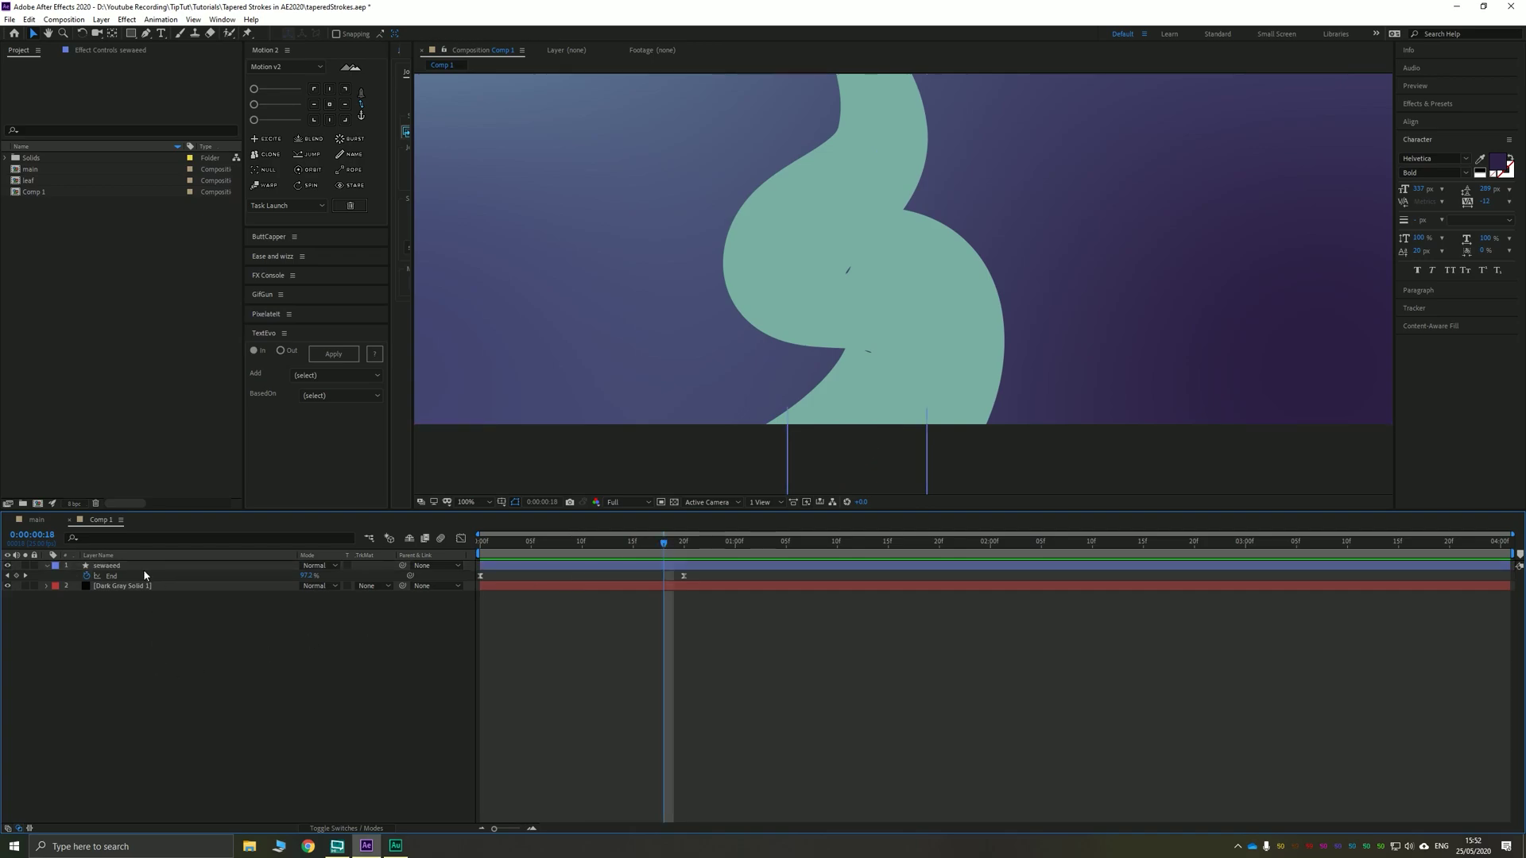
{"action": "left_click", "coordinate": [144, 568]}
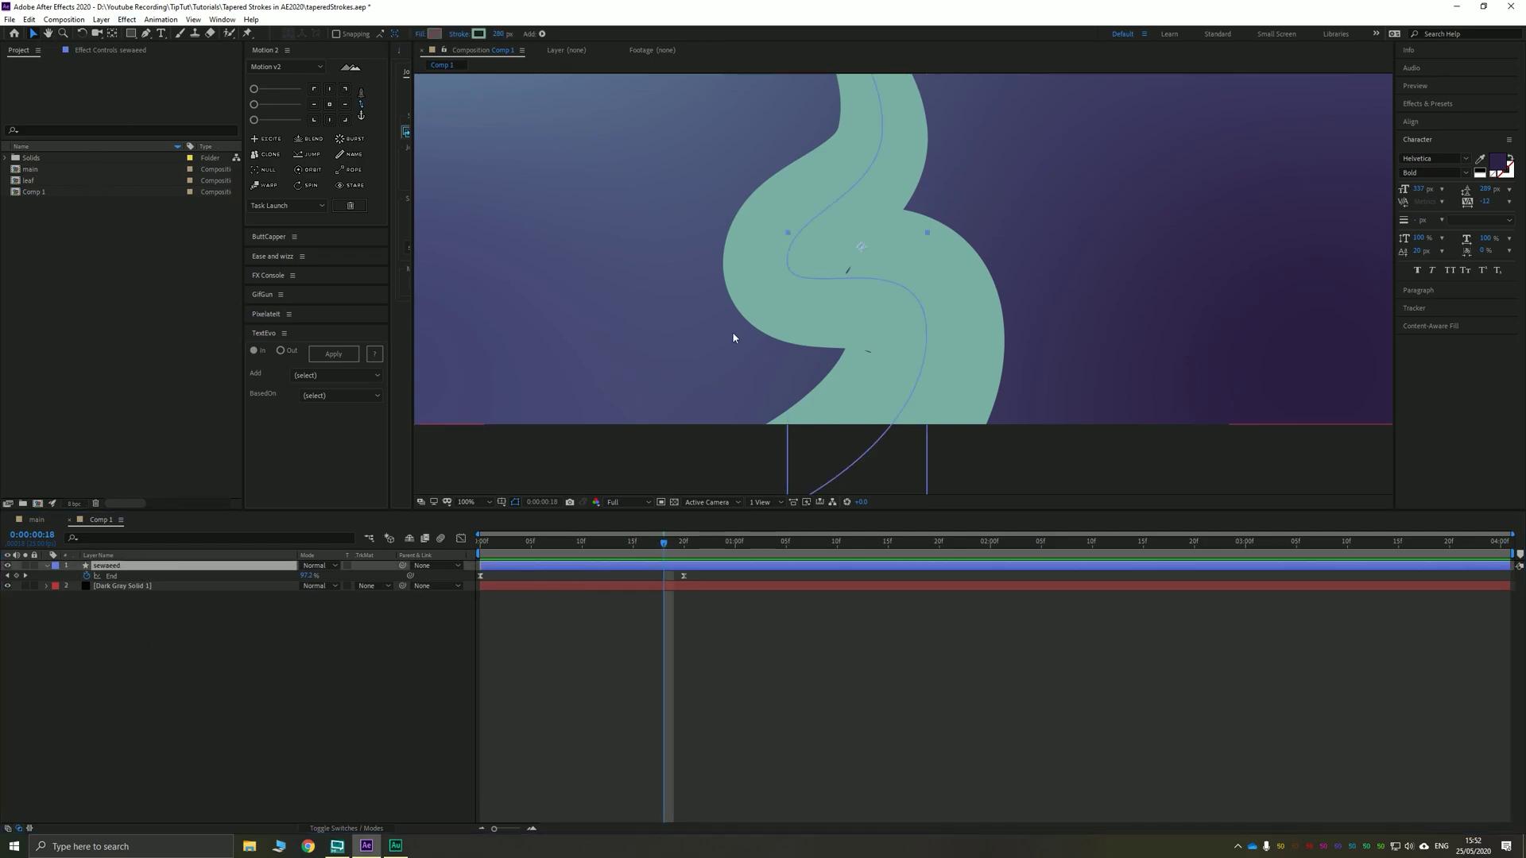
{"action": "left_click", "coordinate": [790, 268]}
{"action": "left_click", "coordinate": [790, 274]}
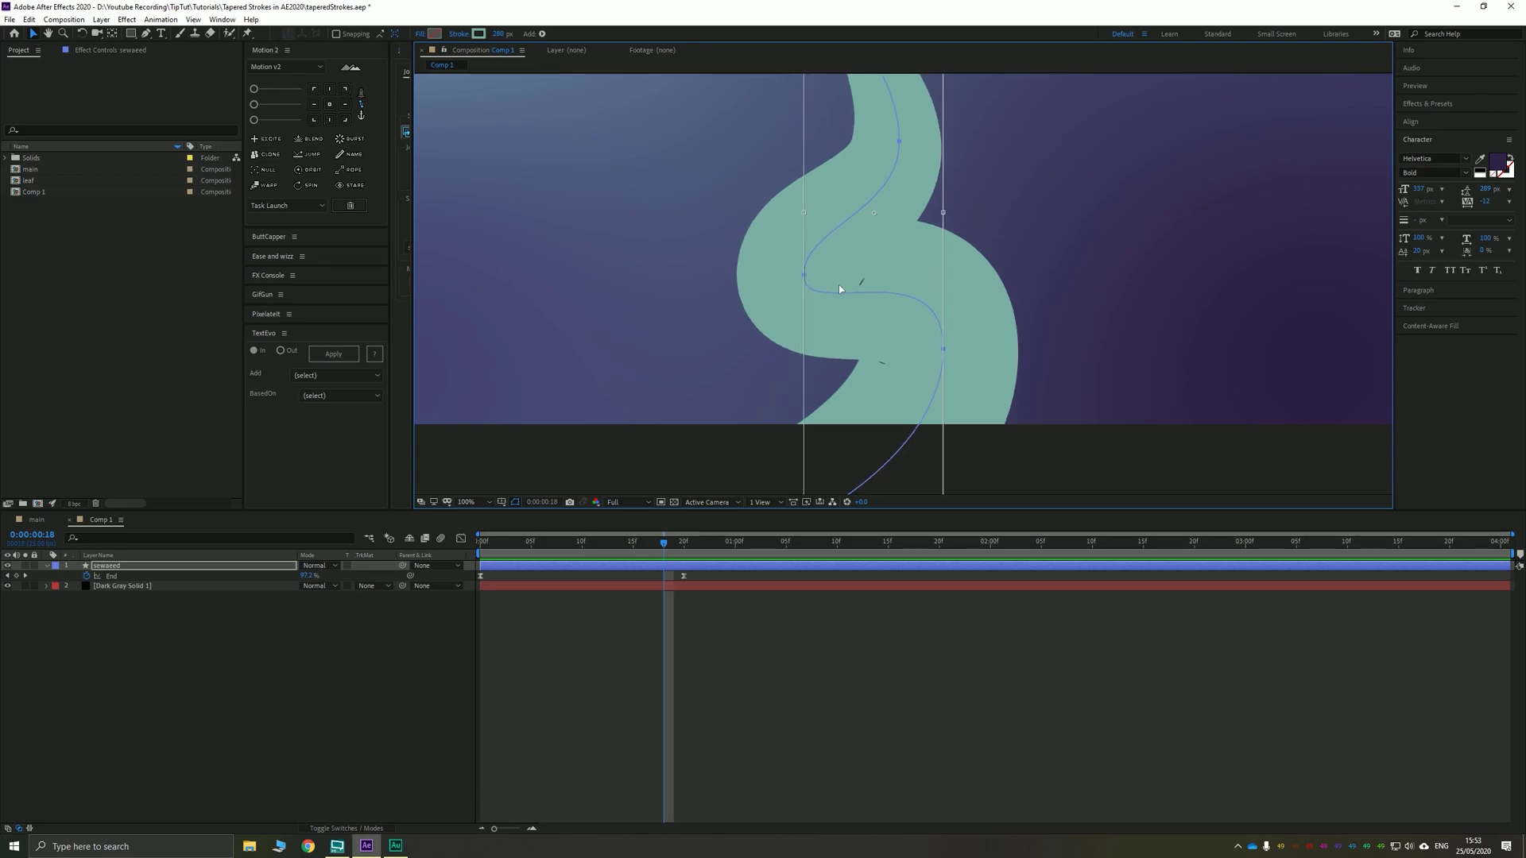
{"action": "left_click_drag", "start_coordinate": [840, 289], "coordinate": [811, 254]}
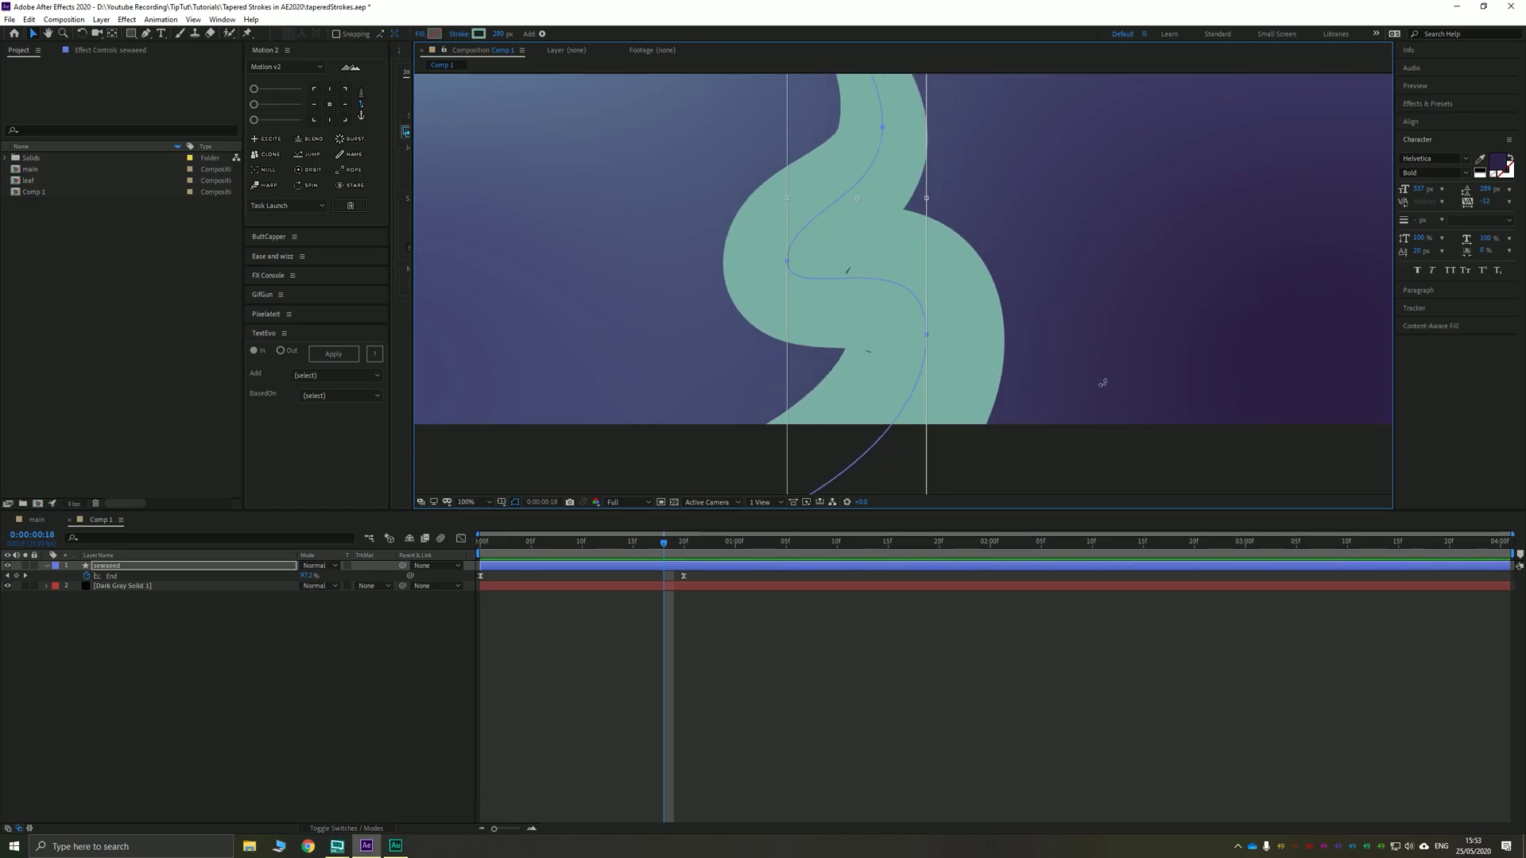
{"action": "left_click_drag", "start_coordinate": [1103, 383], "coordinate": [1067, 384]}
{"action": "left_click", "coordinate": [1068, 385]}
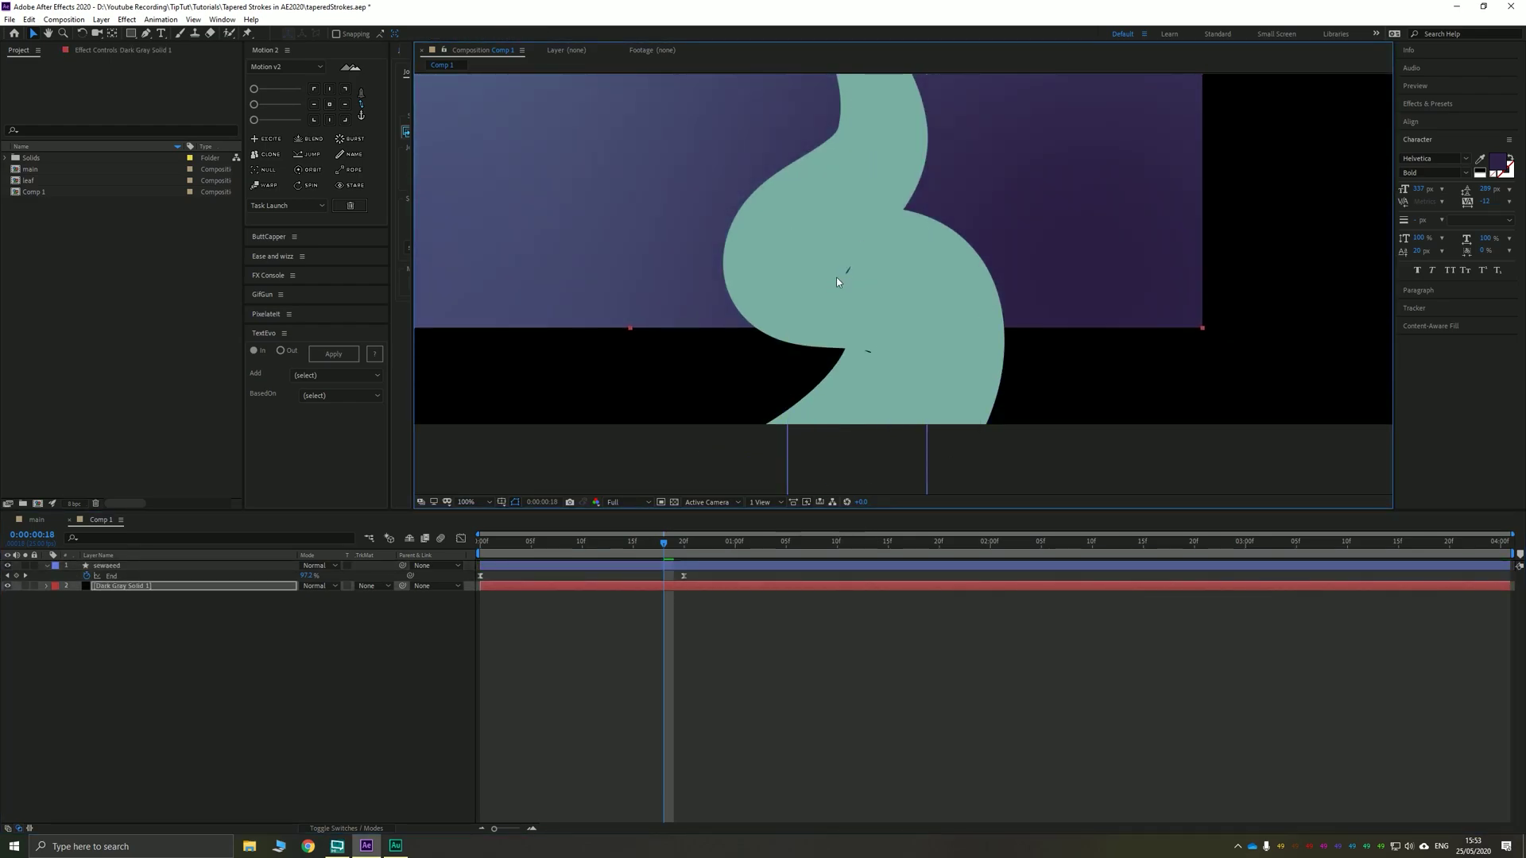
- Drag the seaweed path's lower vertex down-left to smooth the S-curve, then reselect the layer
{"action": "left_click", "coordinate": [146, 34]}
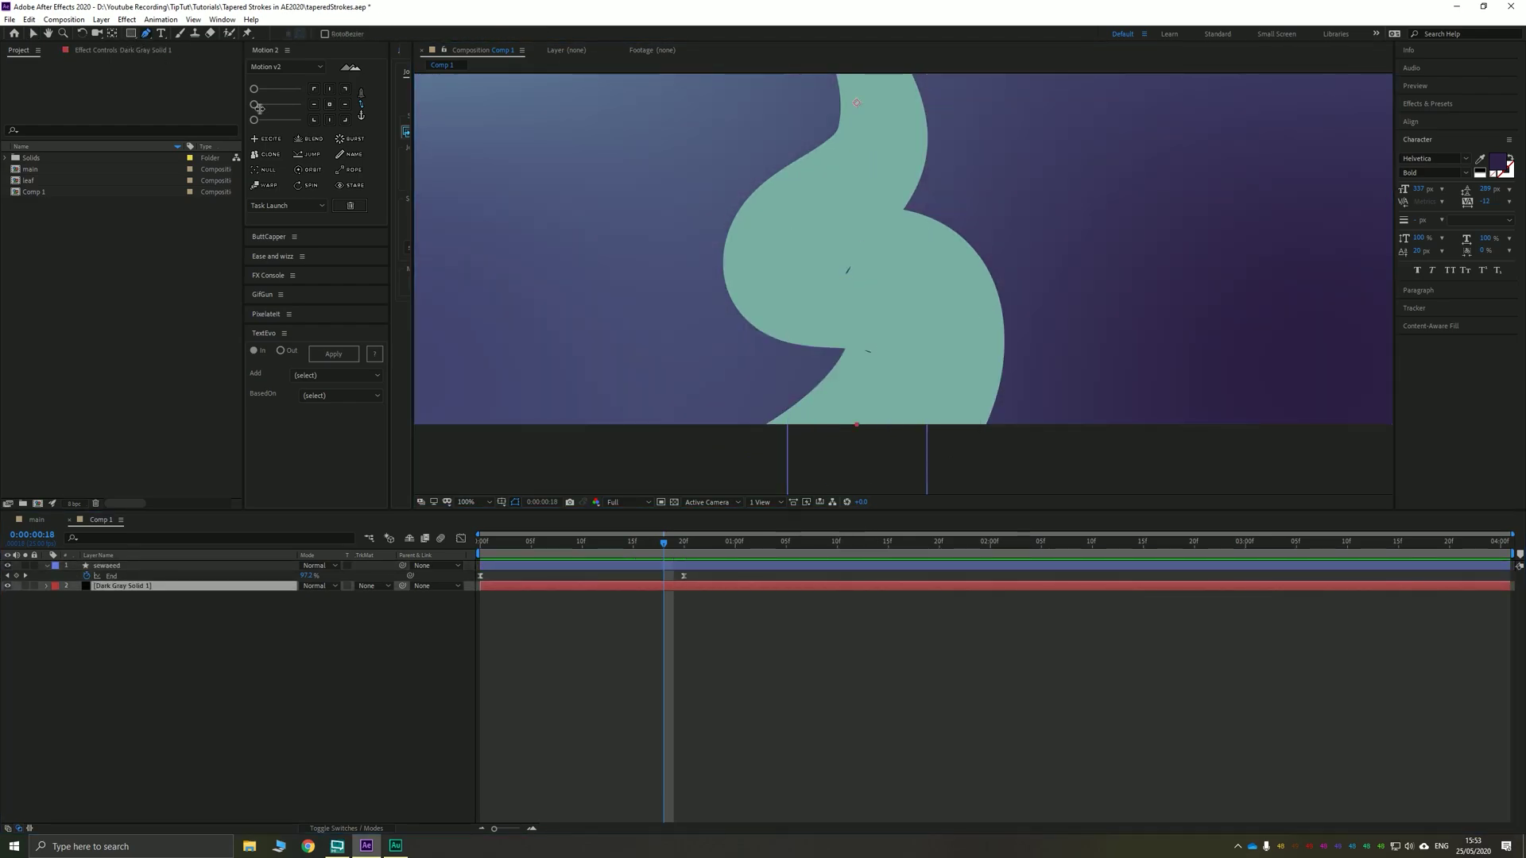
{"action": "left_click", "coordinate": [201, 639]}
{"action": "left_click", "coordinate": [130, 565]}
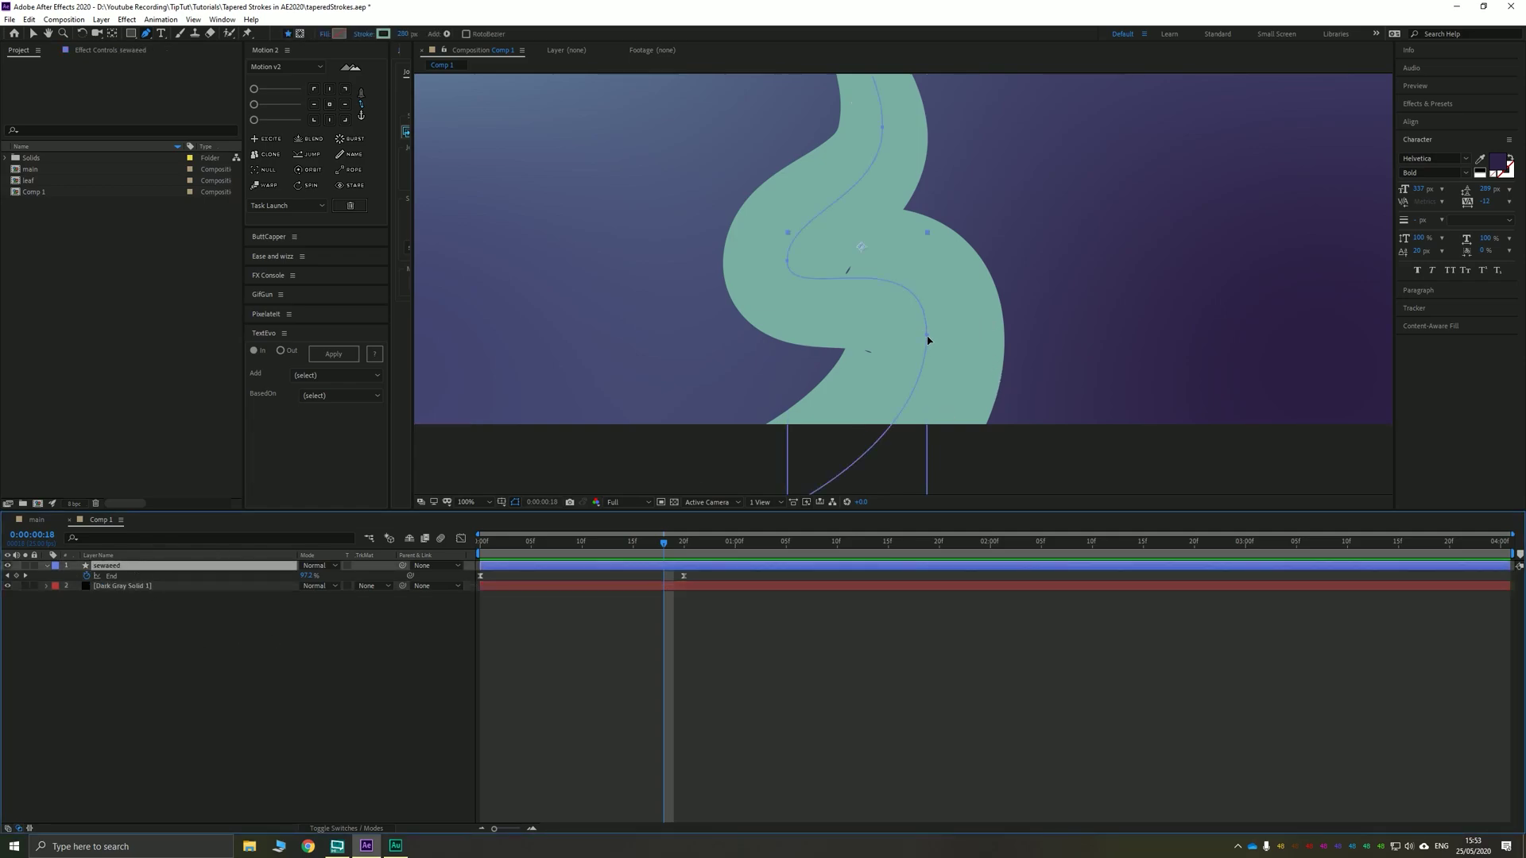
{"action": "left_click", "coordinate": [928, 337]}
{"action": "mouse_move", "coordinate": [927, 334]}
{"action": "left_mouse_down"}
{"action": "mouse_move", "coordinate": [927, 352]}
{"action": "mouse_move", "coordinate": [940, 328]}
{"action": "mouse_move", "coordinate": [825, 421]}
{"action": "mouse_move", "coordinate": [857, 392]}
{"action": "mouse_move", "coordinate": [846, 364]}
{"action": "left_mouse_up"}
{"action": "left_click", "coordinate": [33, 34]}
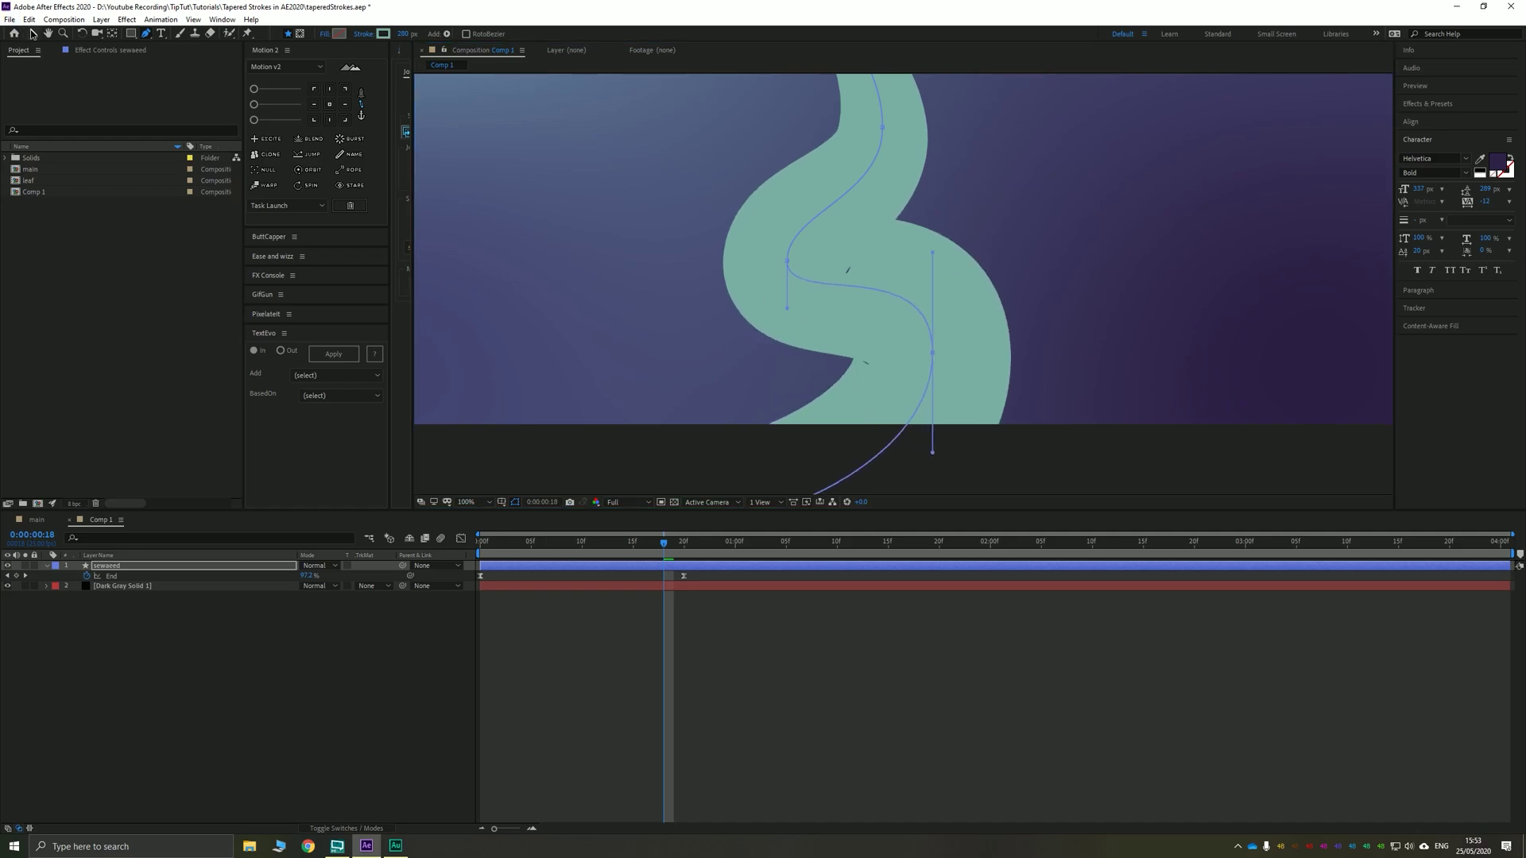
{"action": "scroll", "coordinate": [638, 409], "scroll_direction": "down", "scroll_amount": 2}
{"action": "left_click", "coordinate": [450, 341]}
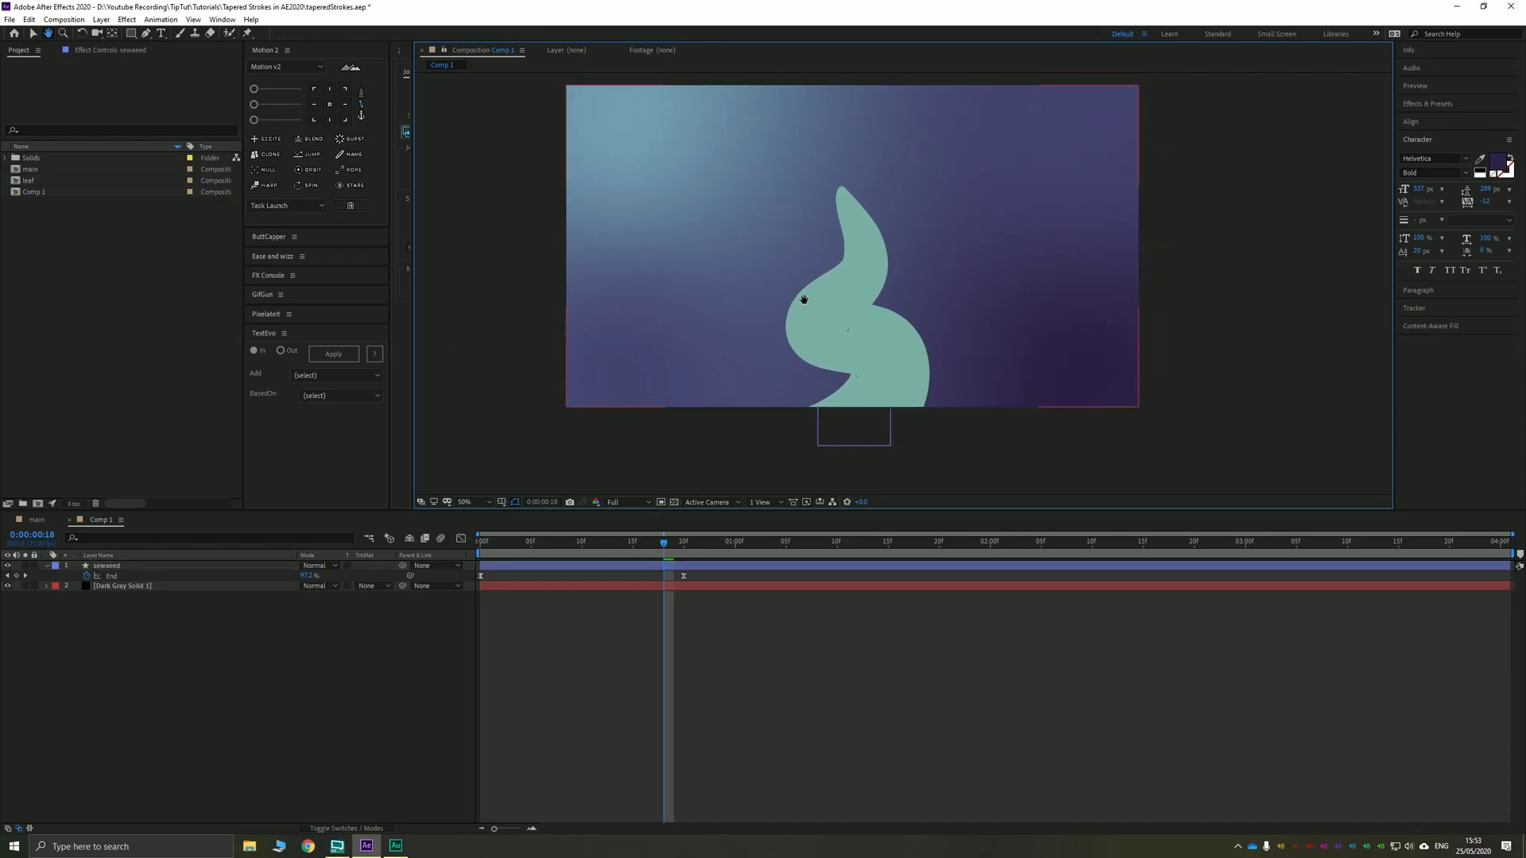
{"action": "left_click", "coordinate": [125, 566]}
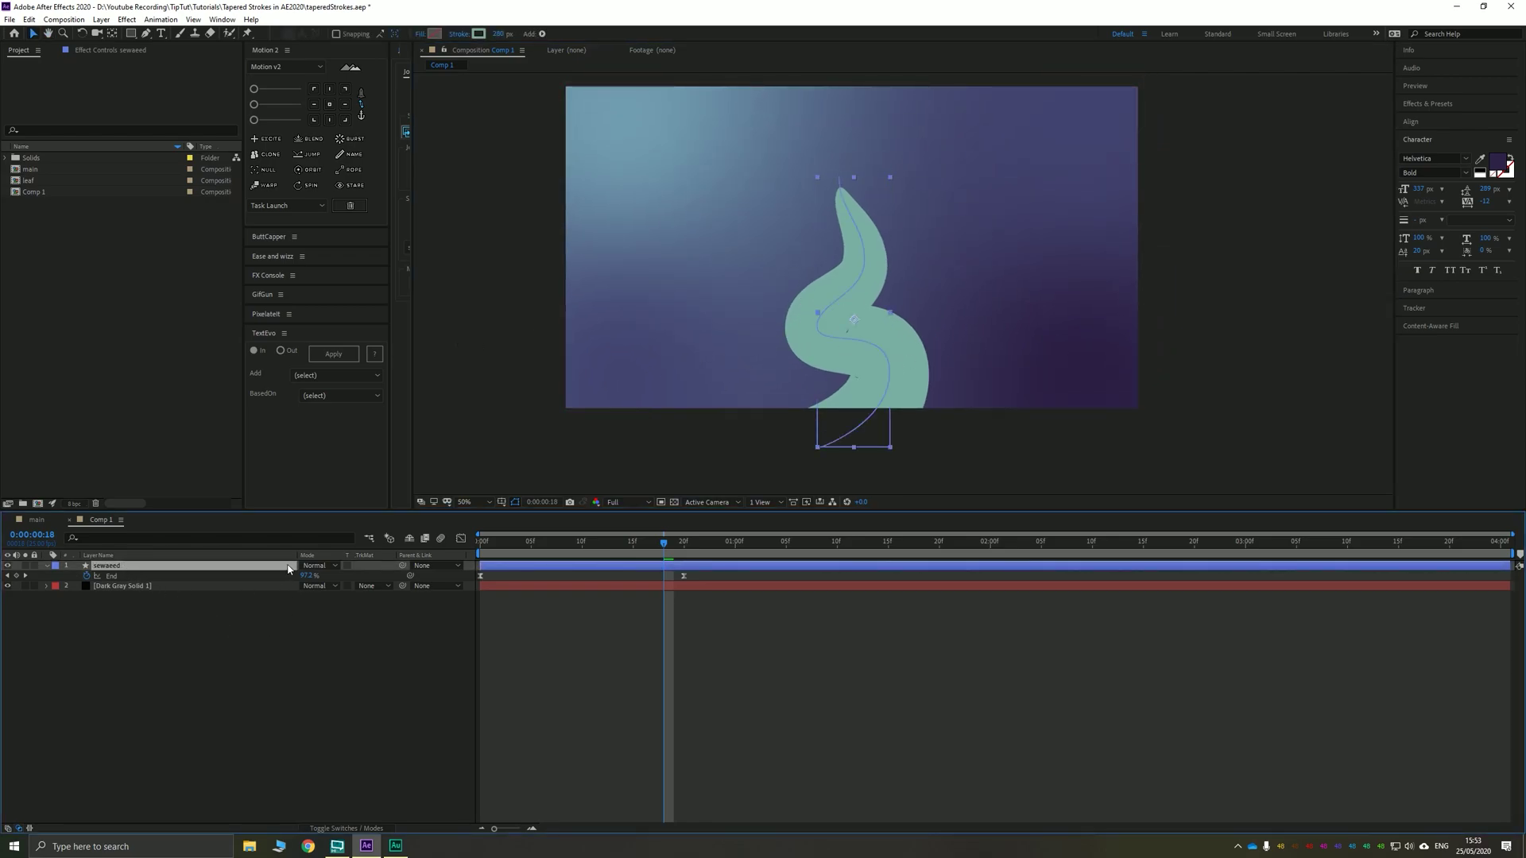
- Duplicate the seaweed as sewaeed 2, give it a dark purple stroke, and thin it to 28 px
{"action": "key", "text": "ctrl+d"}
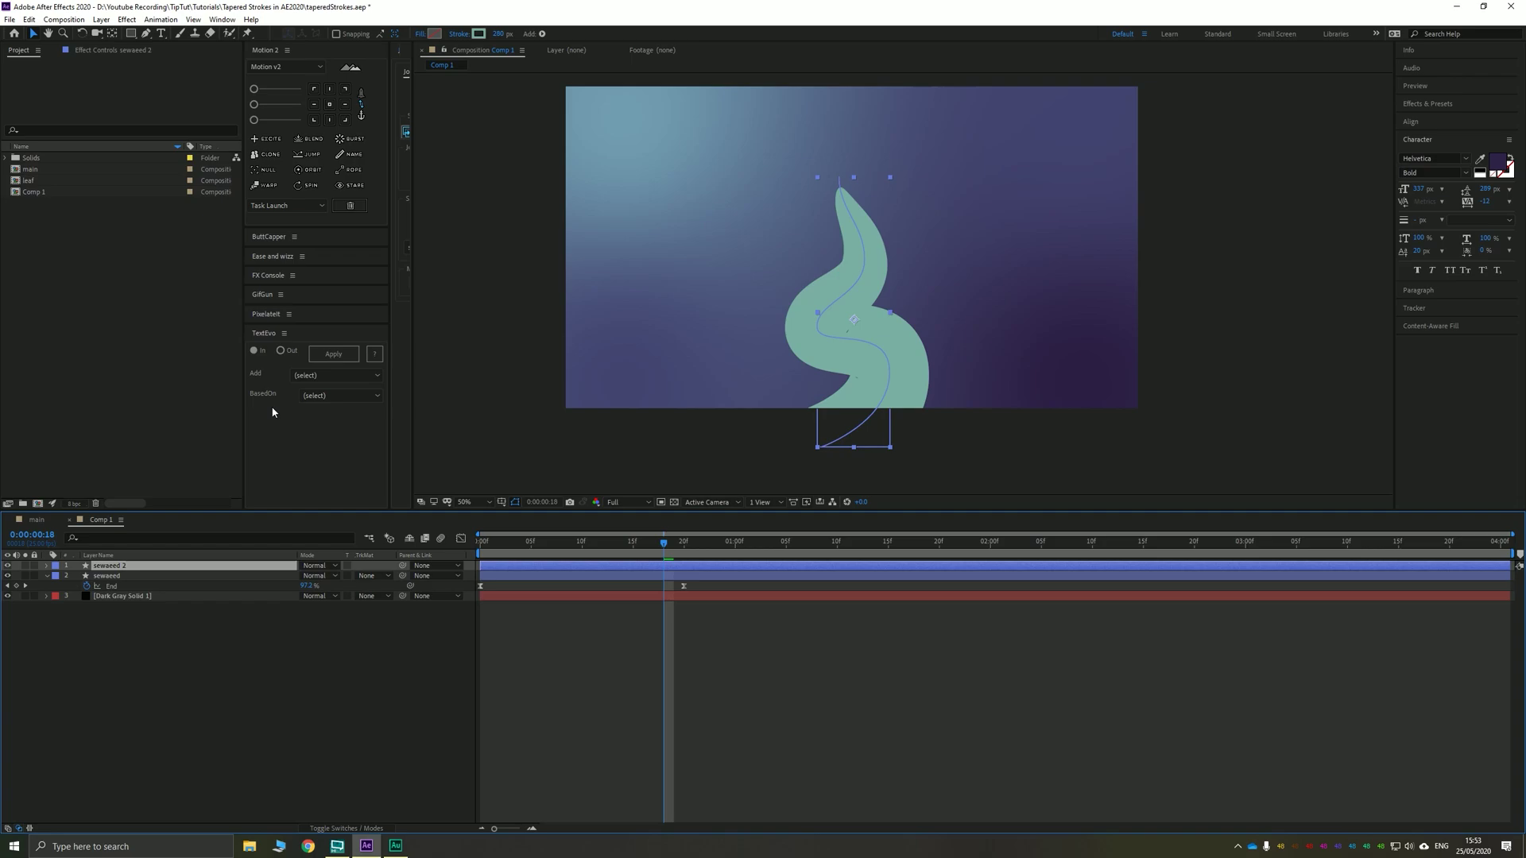
{"action": "left_click", "coordinate": [50, 566]}
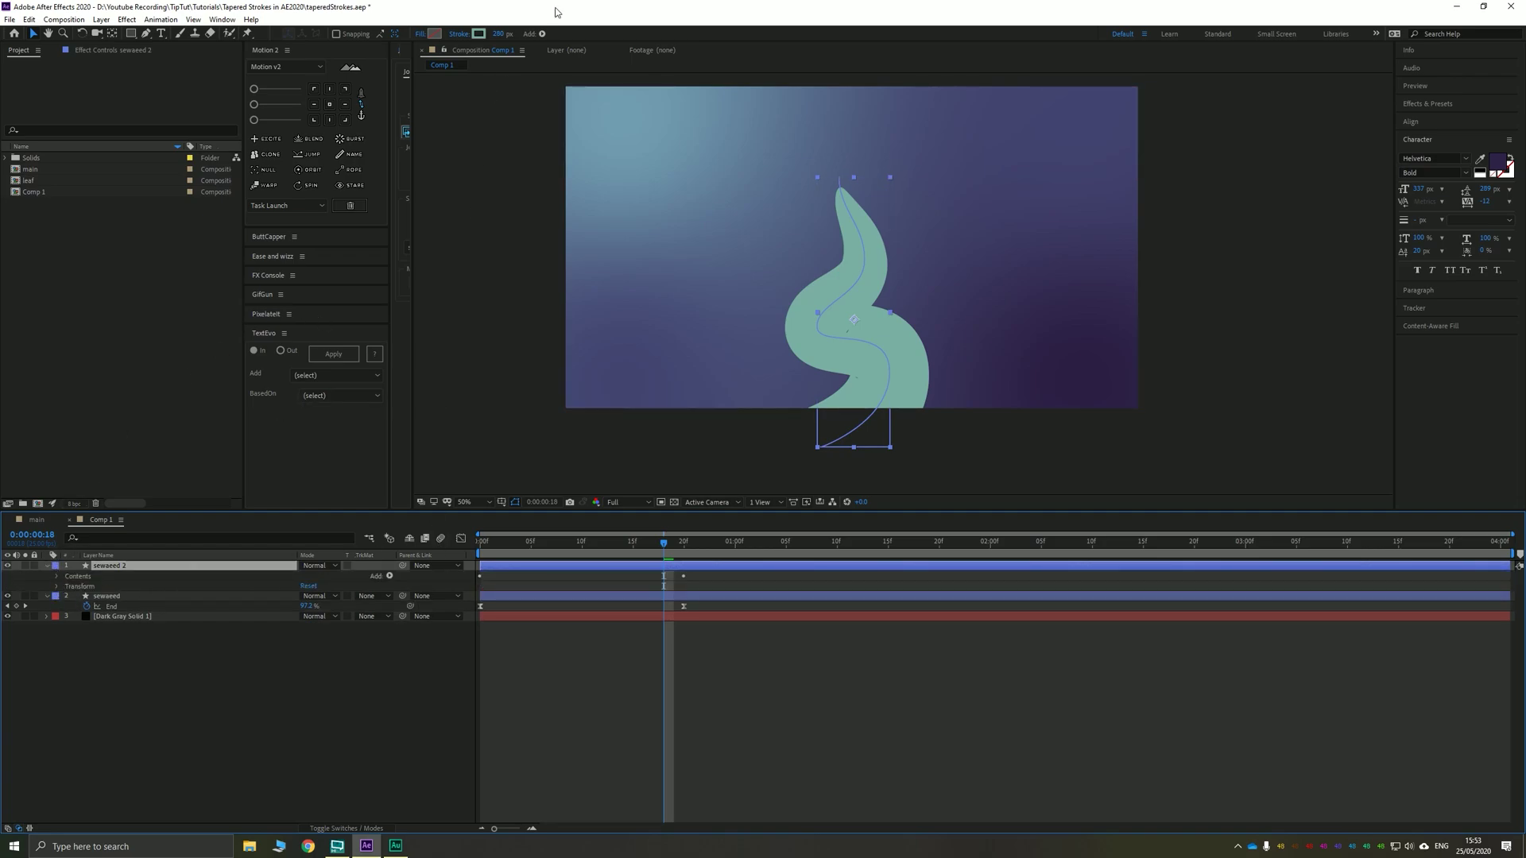
{"action": "left_click", "coordinate": [479, 34]}
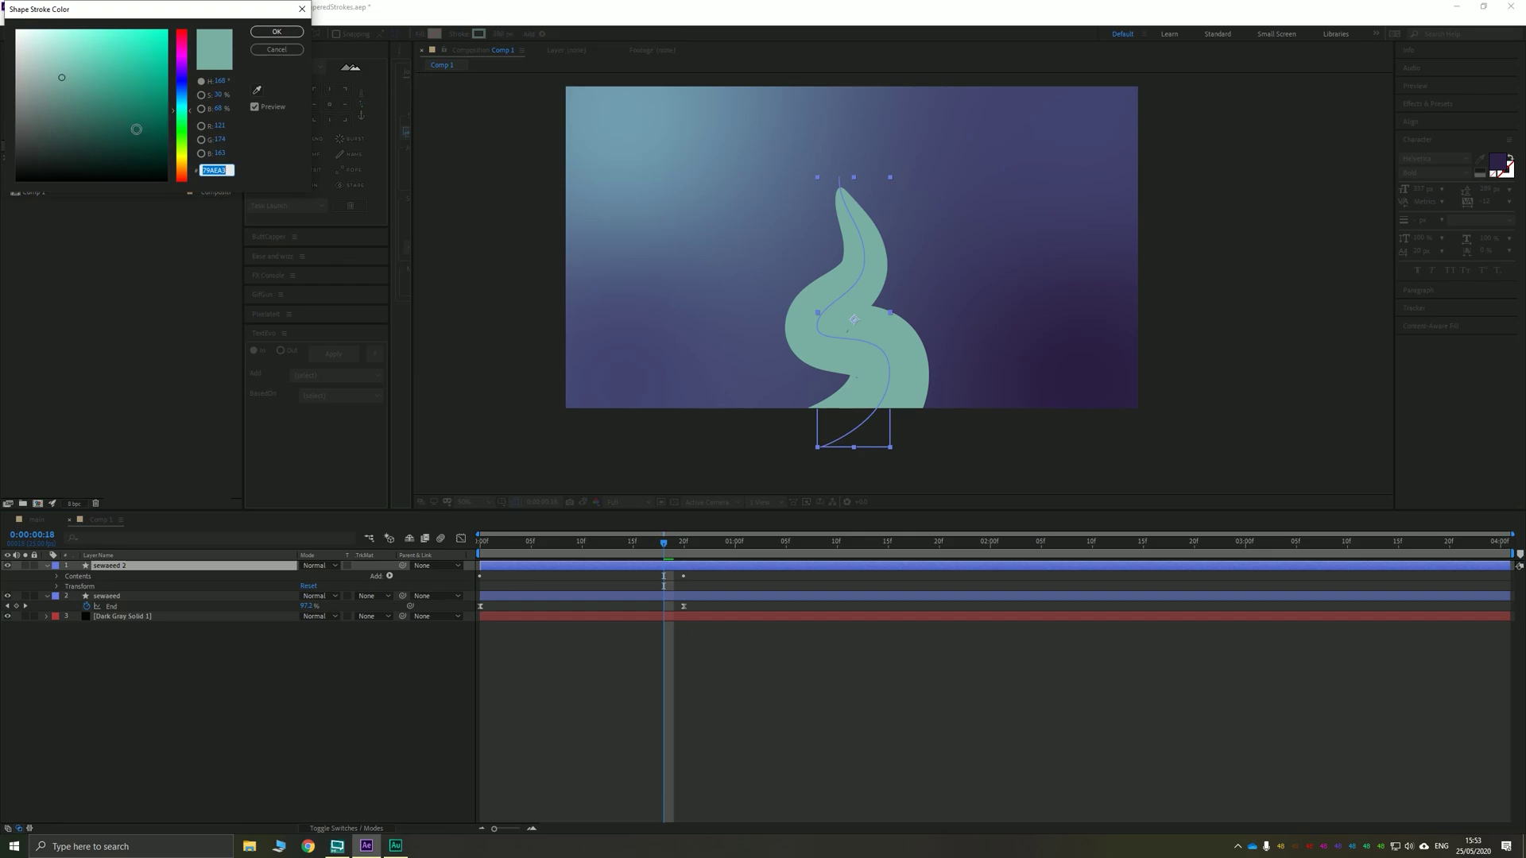
{"action": "left_click_drag", "start_coordinate": [178, 103], "coordinate": [179, 83]}
{"action": "left_click", "coordinate": [258, 91]}
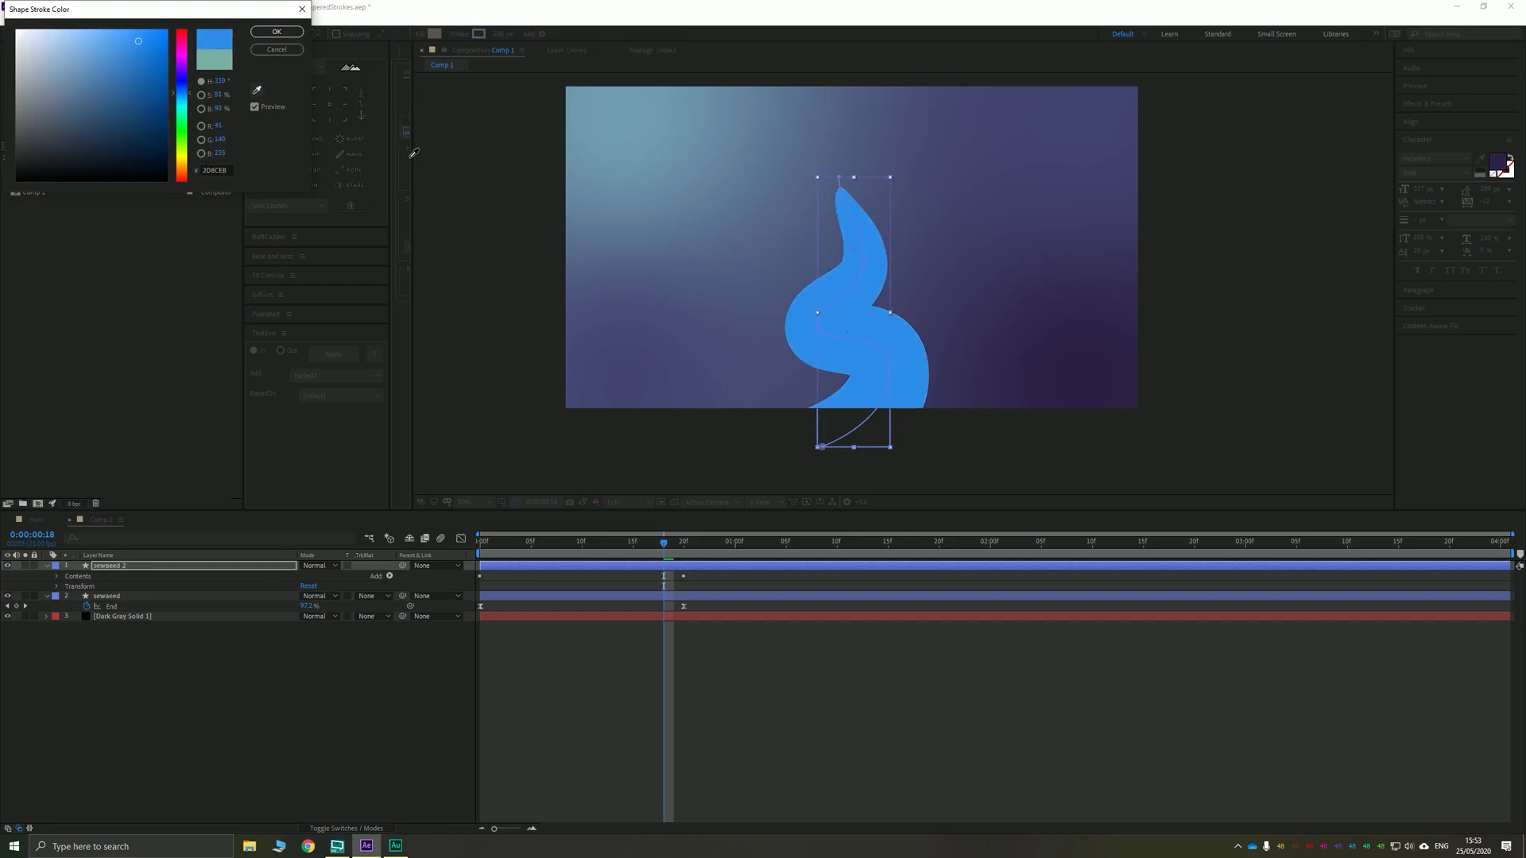
{"action": "left_click", "coordinate": [277, 34]}
{"action": "left_click_drag", "start_coordinate": [500, 38], "coordinate": [383, 80]}
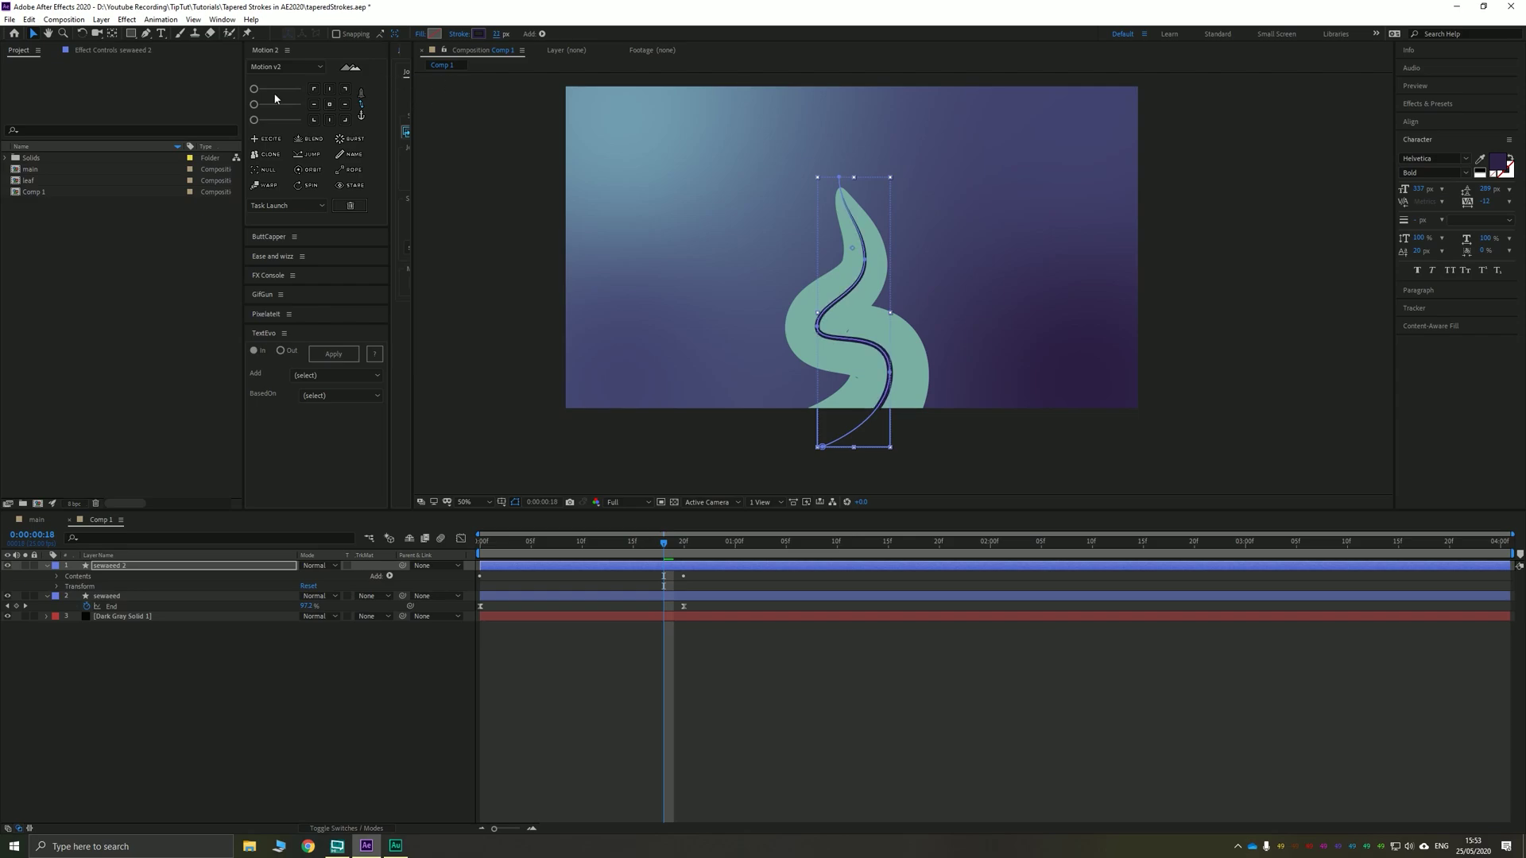
- Recolour sewaeed 2's stroke to the muted blue (4B5379) sampled from the background
{"action": "left_click", "coordinate": [512, 208]}
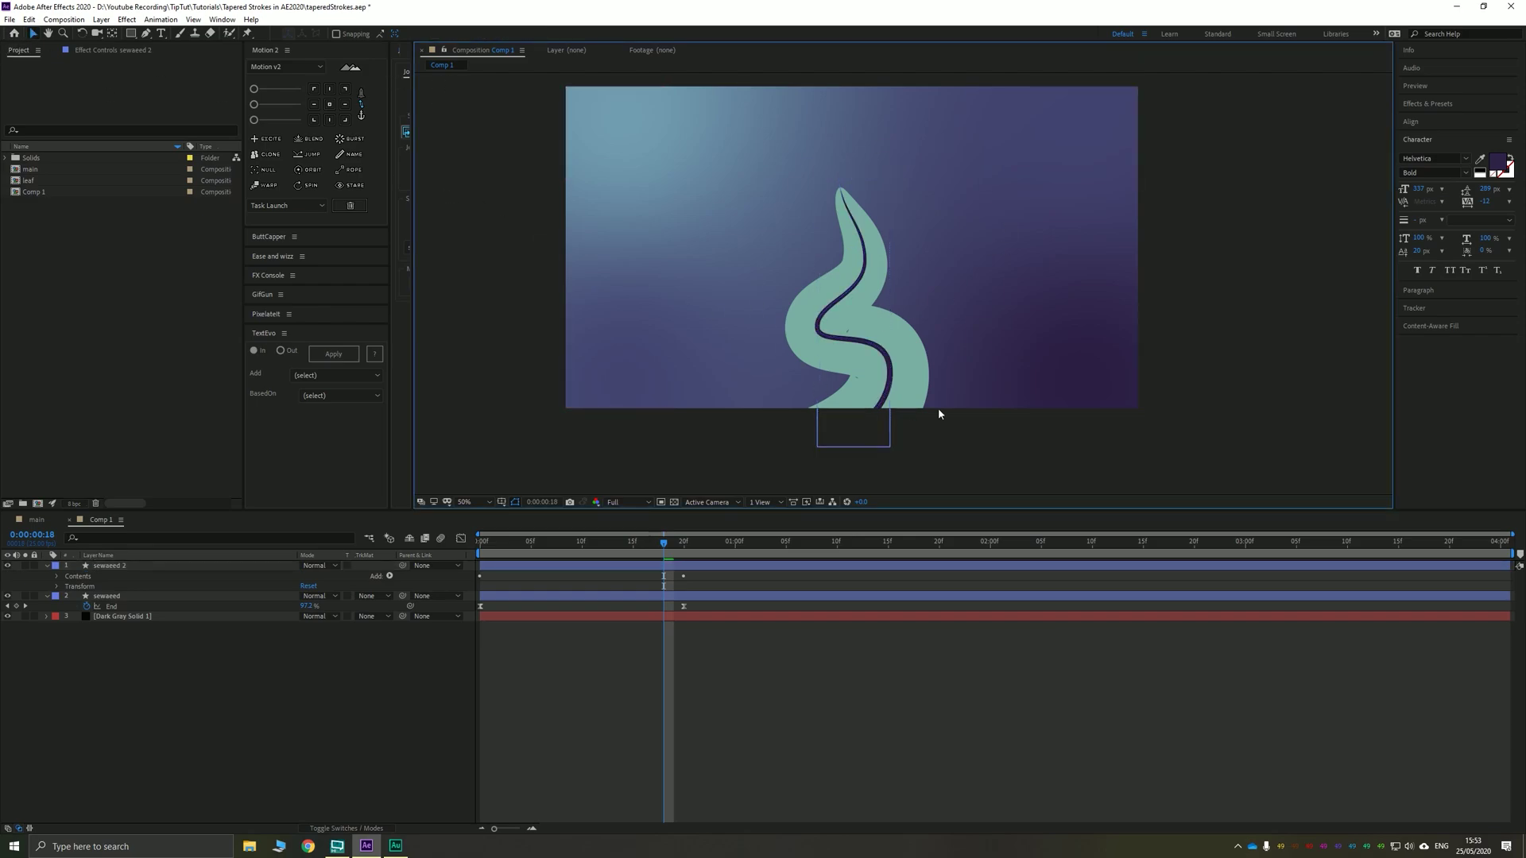
{"action": "left_click", "coordinate": [117, 566]}
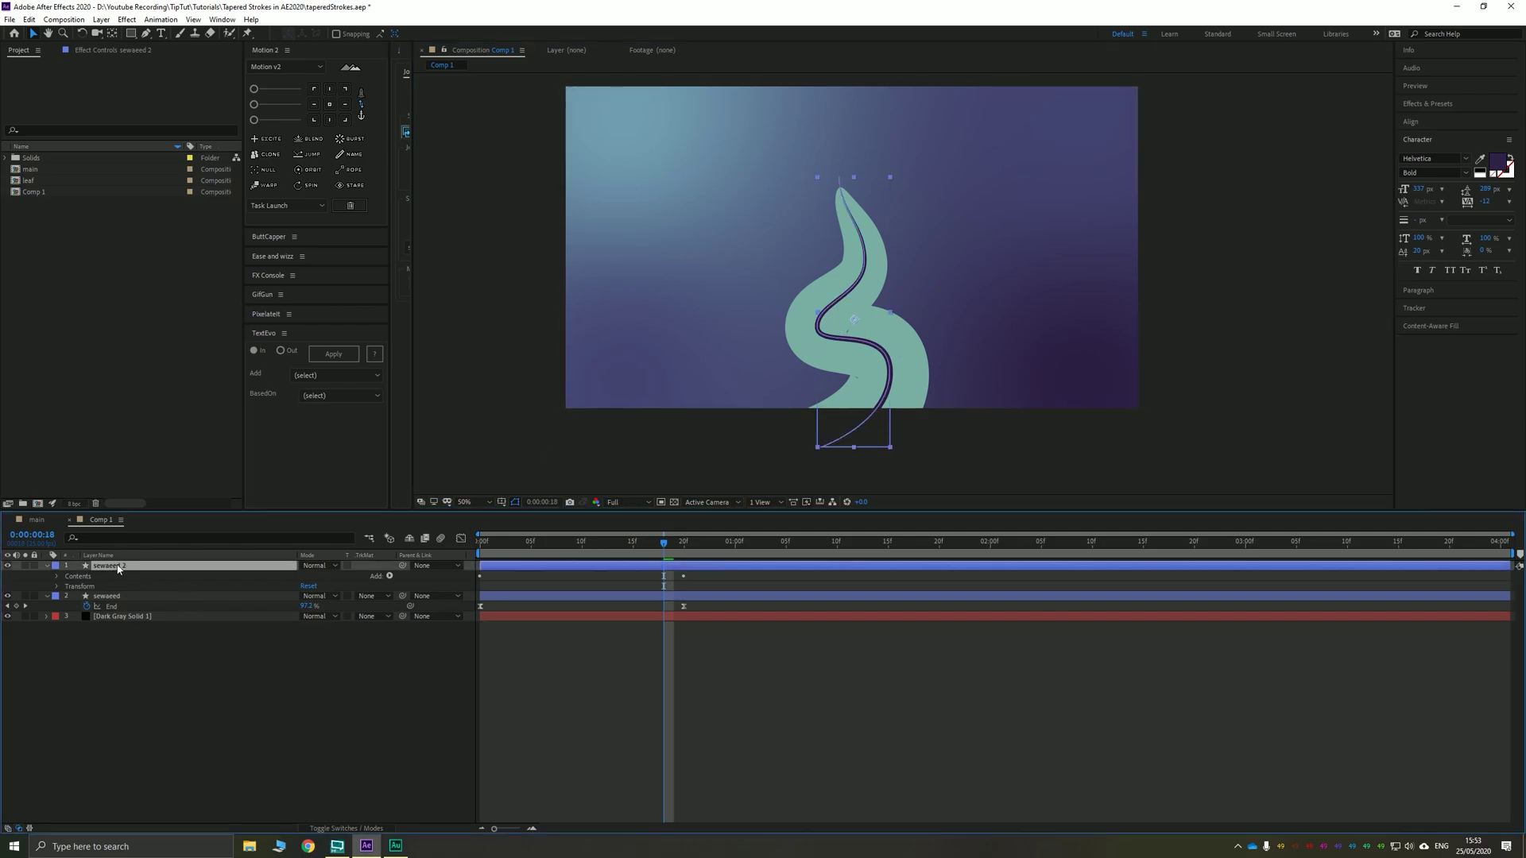
{"action": "left_click", "coordinate": [478, 34]}
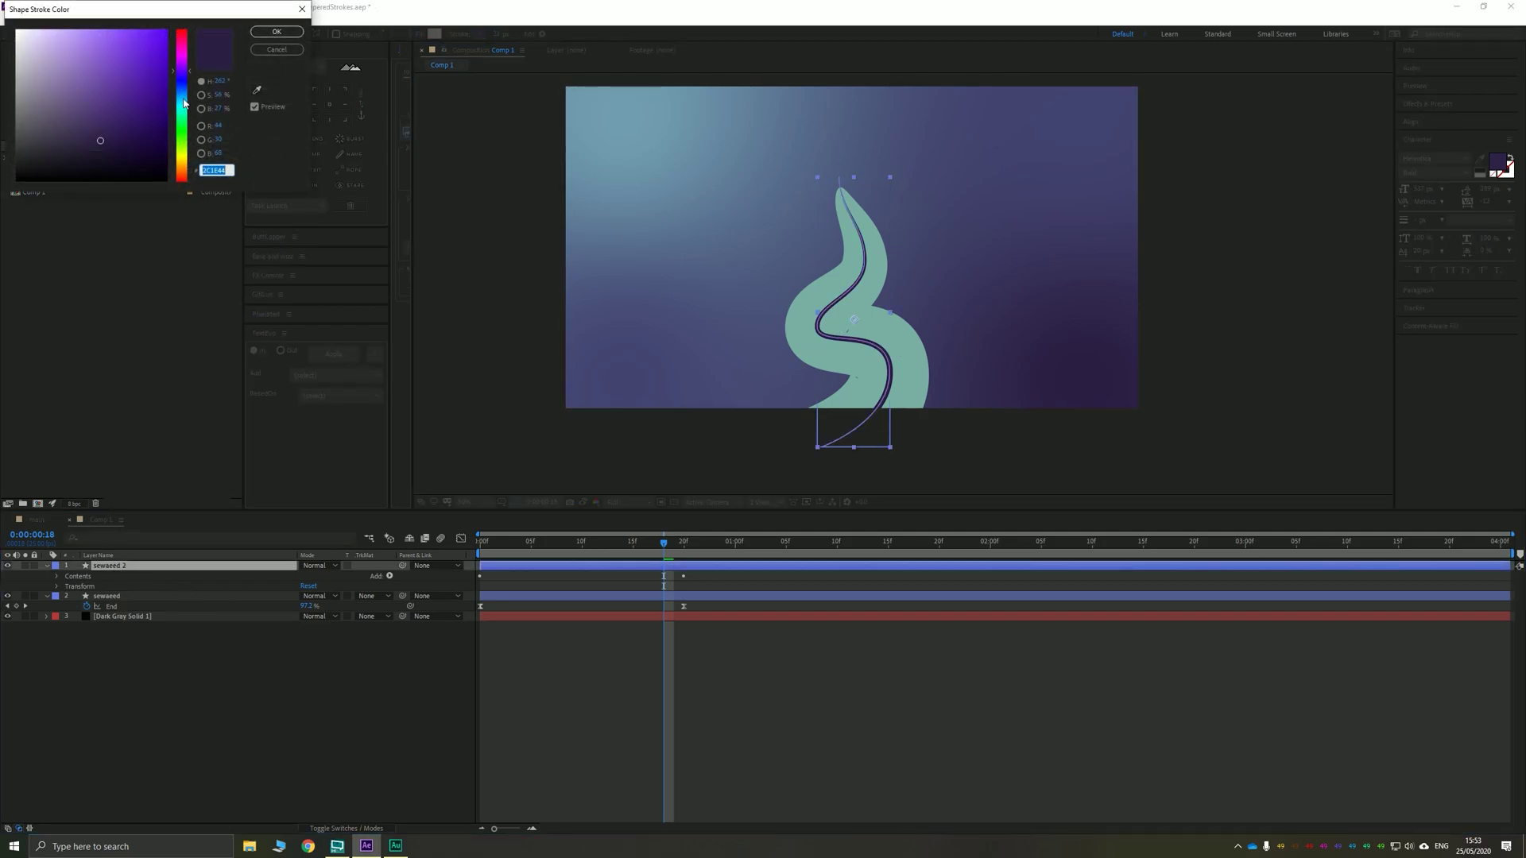
{"action": "left_click", "coordinate": [257, 89]}
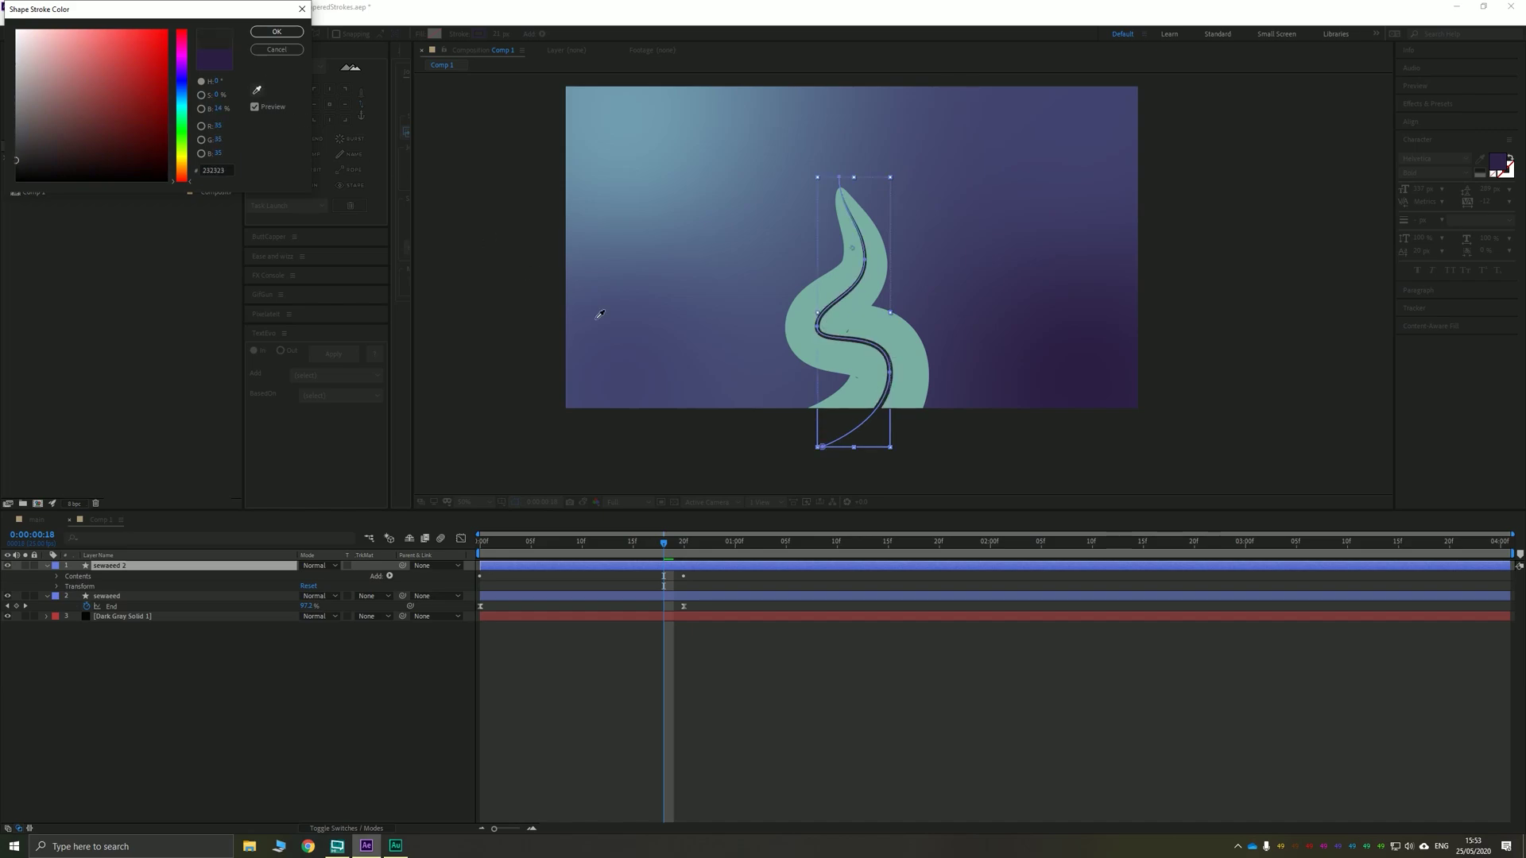
{"action": "left_click", "coordinate": [889, 120]}
{"action": "left_click", "coordinate": [263, 36]}
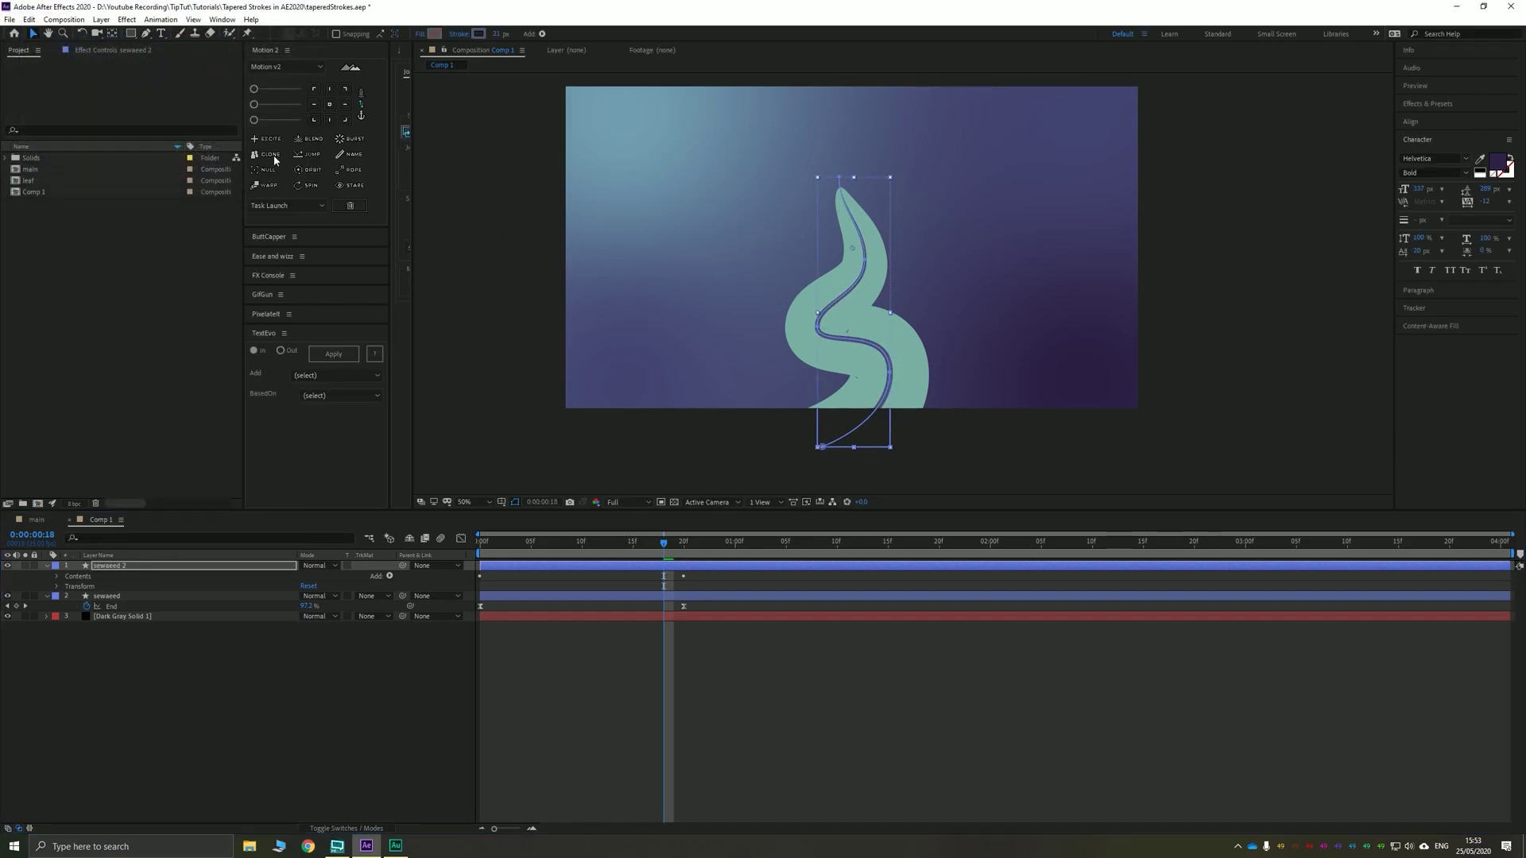
- Show sewaeed 2's keyframes, preview the growth animation, and switch to the main composition
{"action": "left_click", "coordinate": [685, 418]}
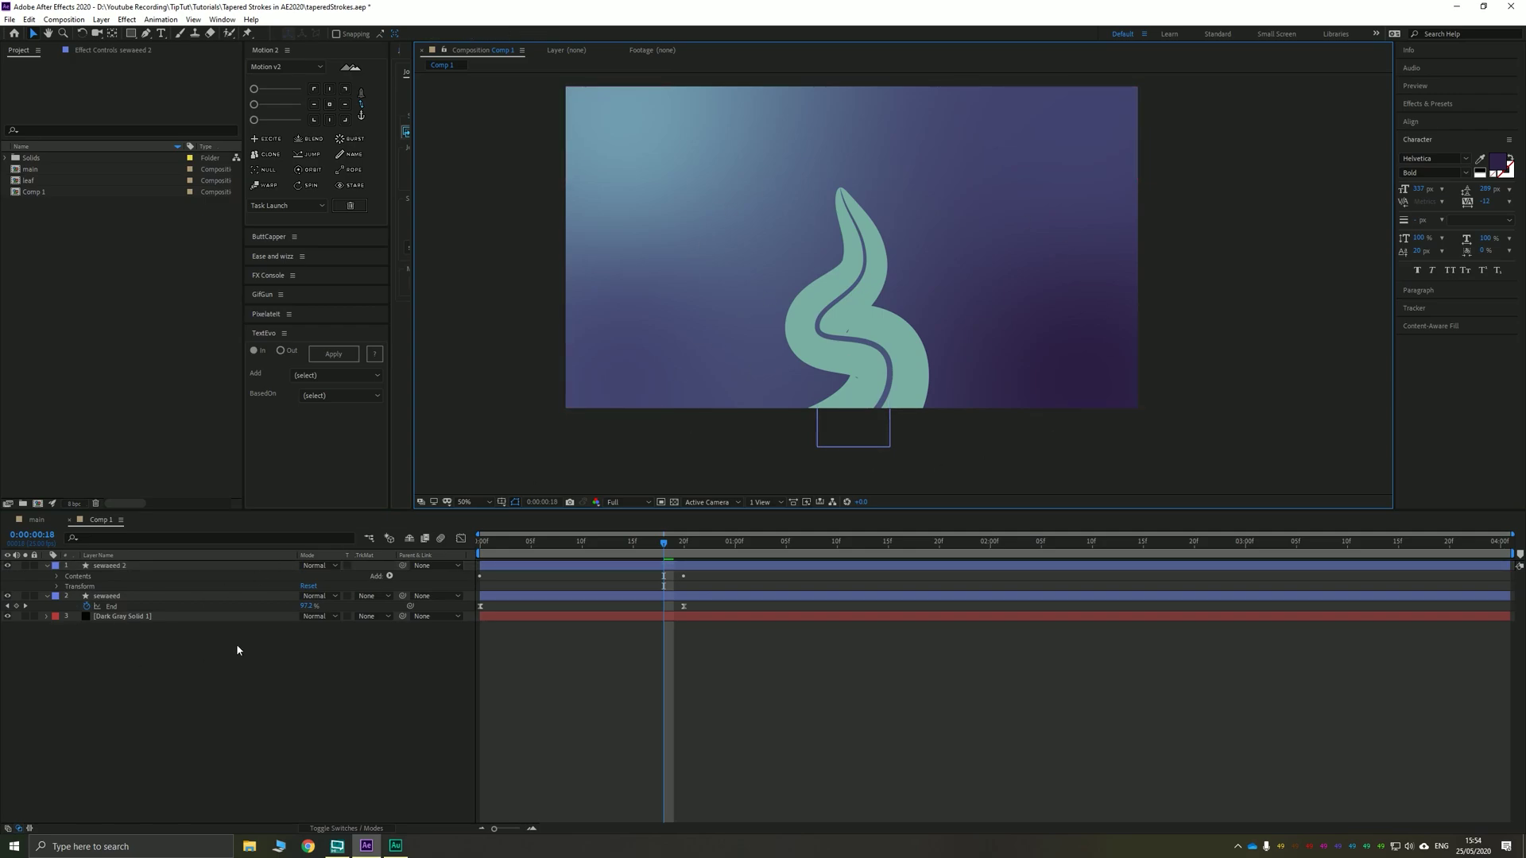
{"action": "left_click", "coordinate": [589, 566]}
{"action": "key", "text": "u"}
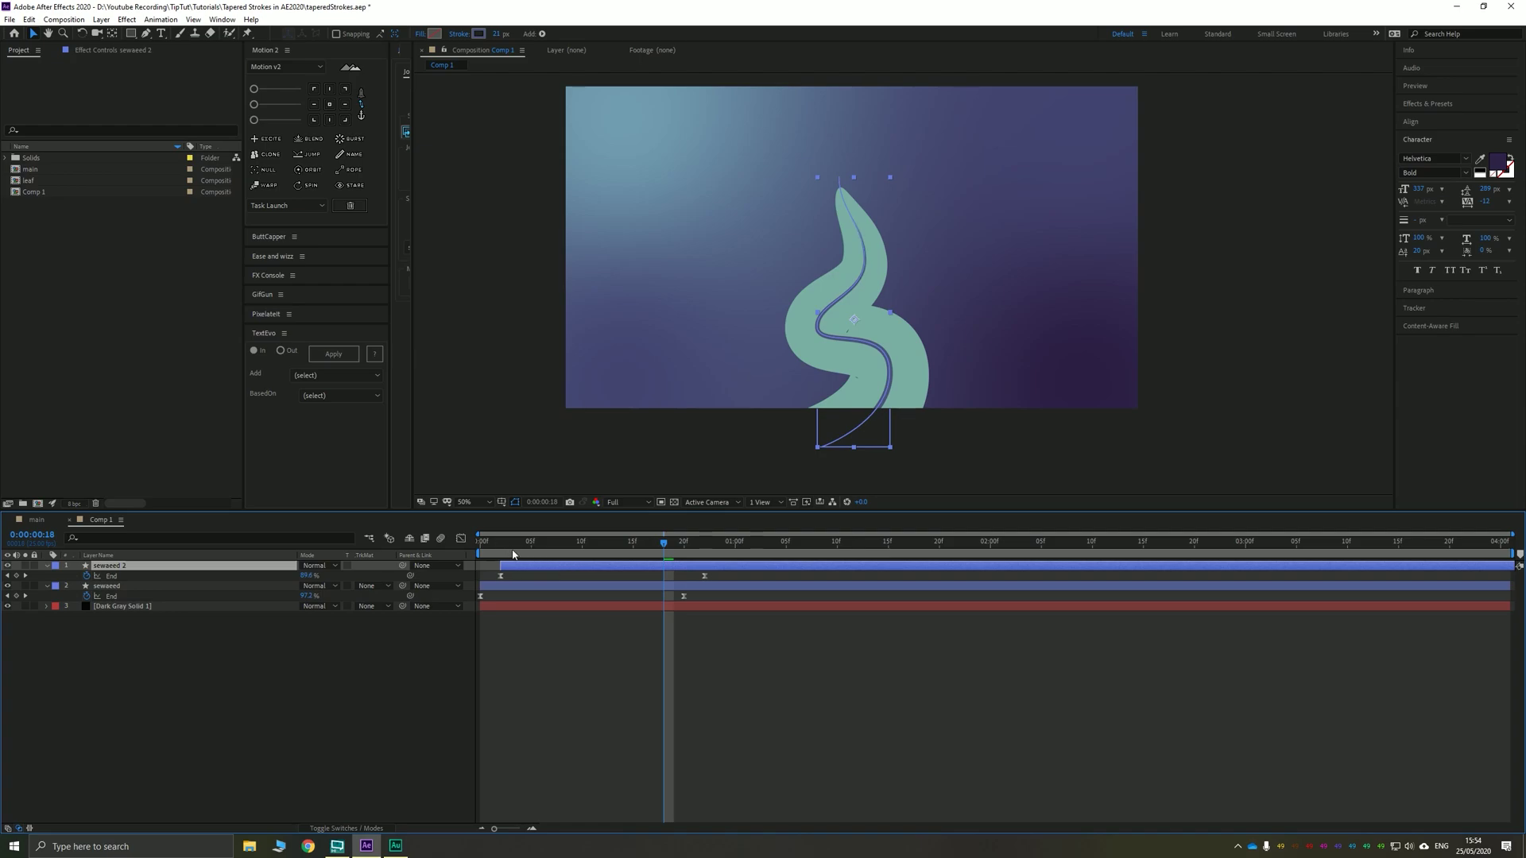
{"action": "key", "text": "space"}
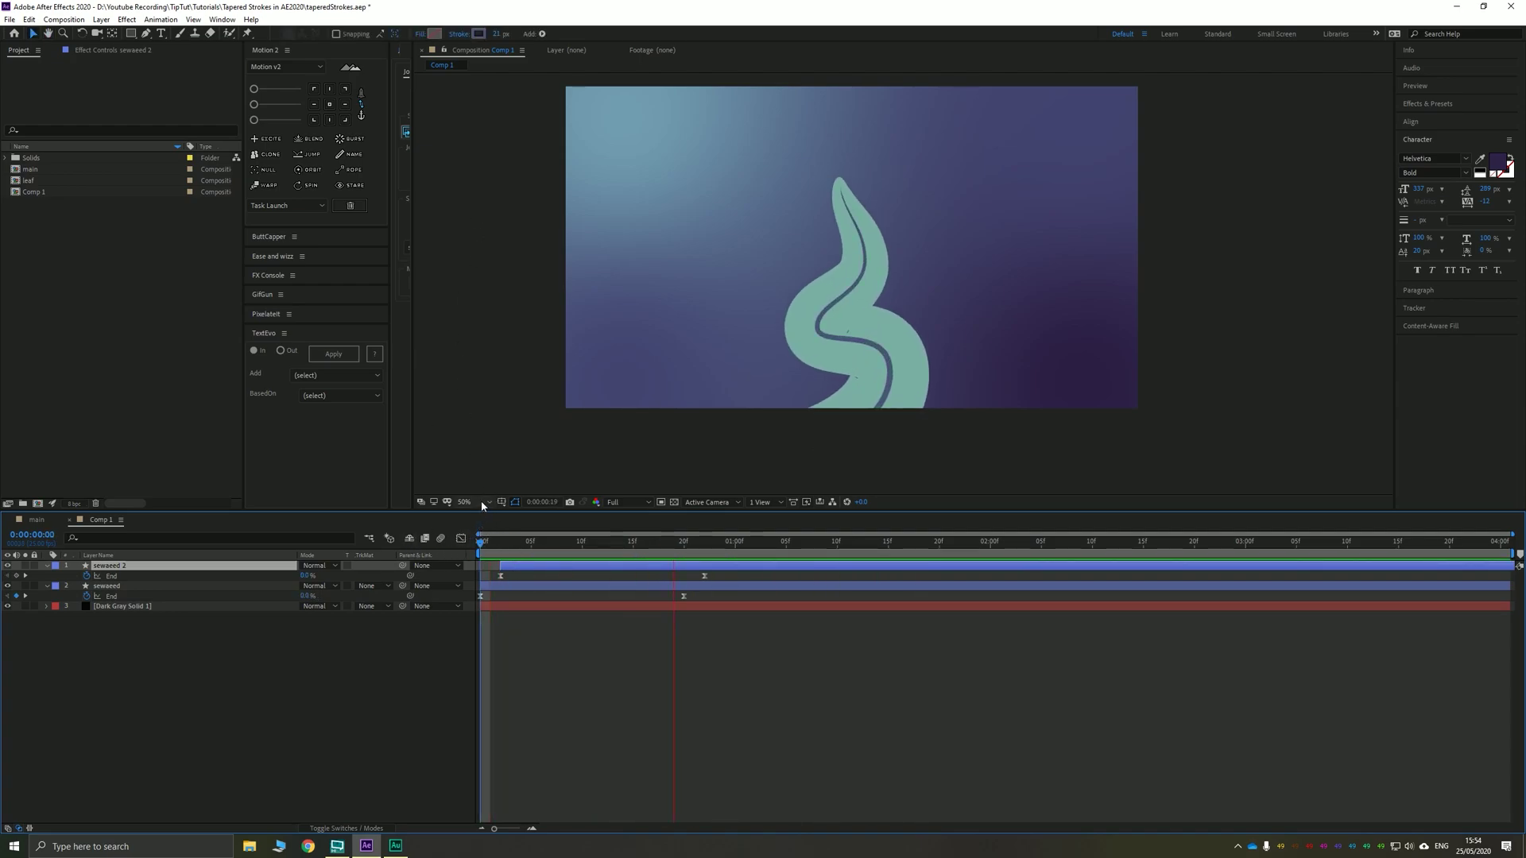
{"action": "key", "text": "Tab"}
{"action": "left_click", "coordinate": [827, 421]}
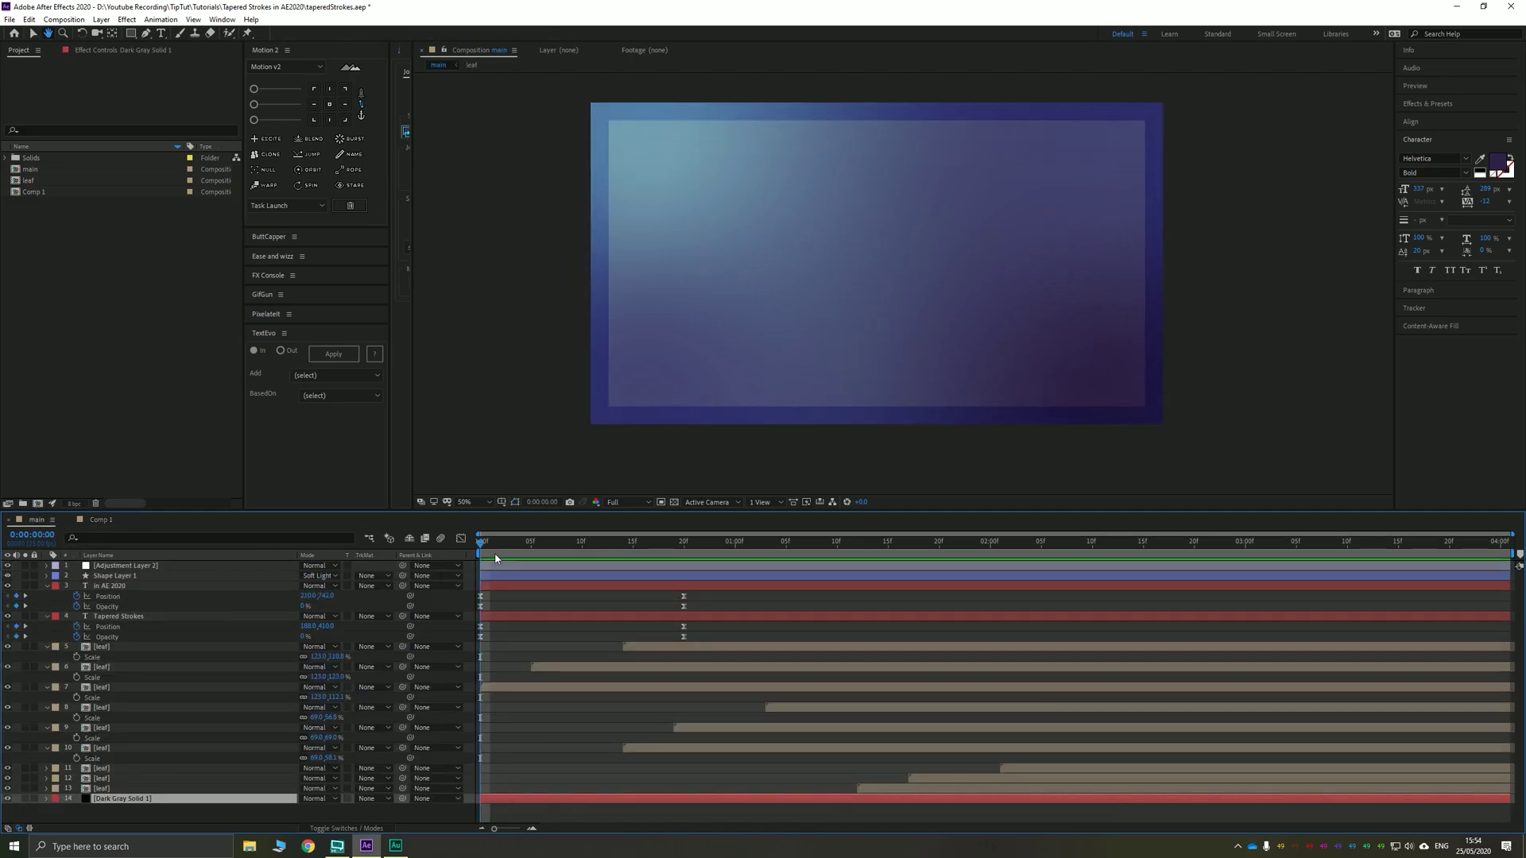